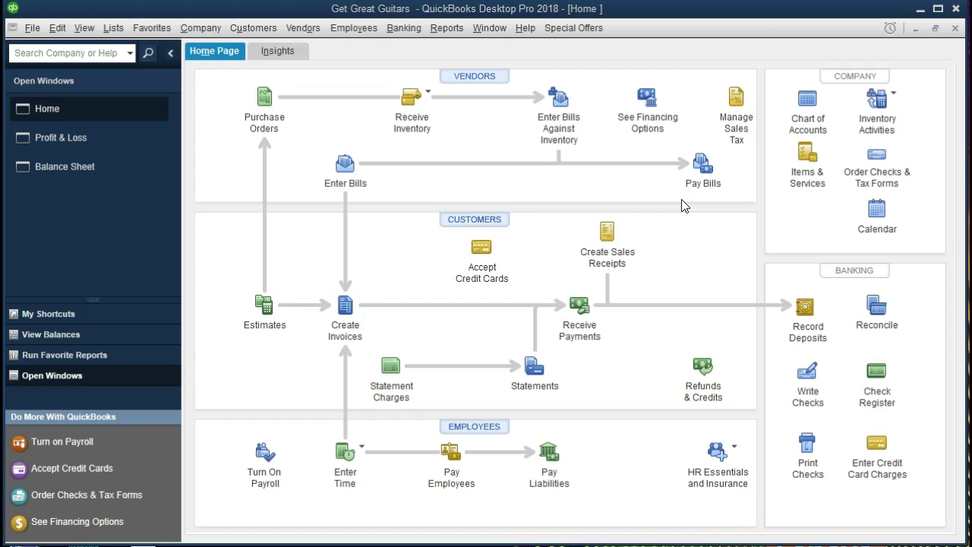
left_click(33, 28)
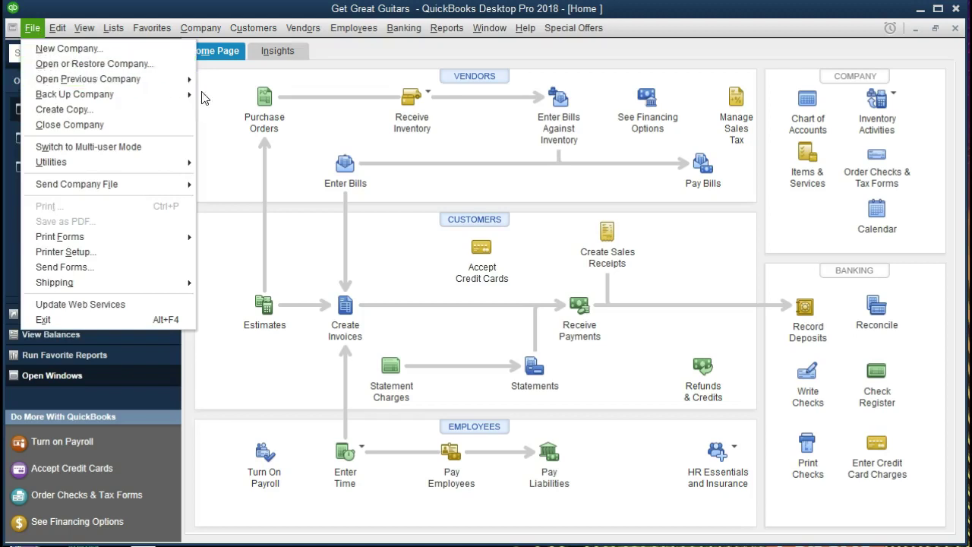
left_click(216, 110)
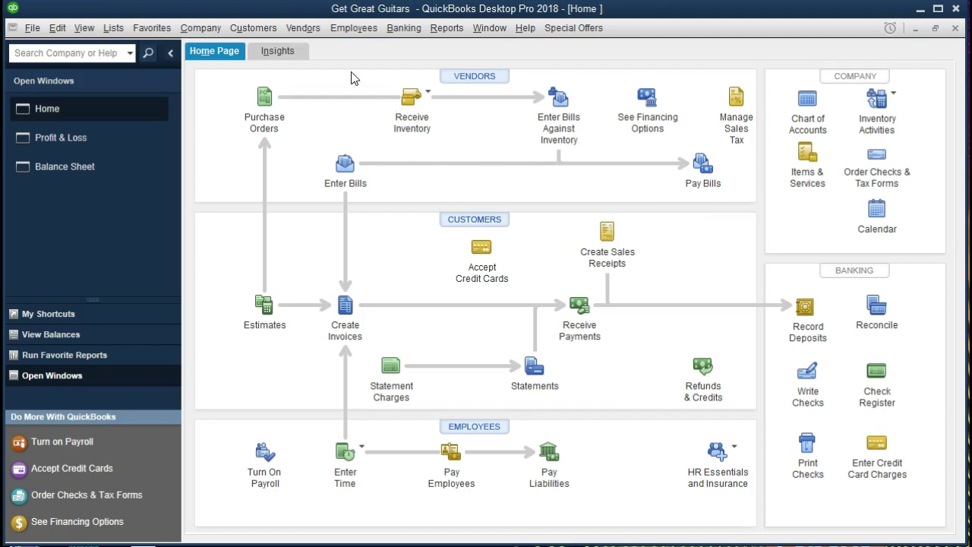
left_click(261, 30)
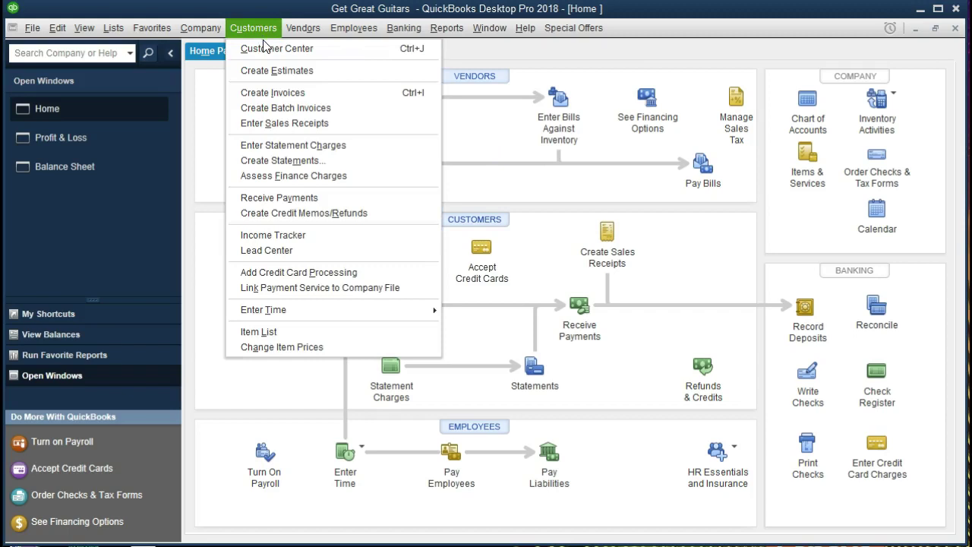
mouse_move(215, 34)
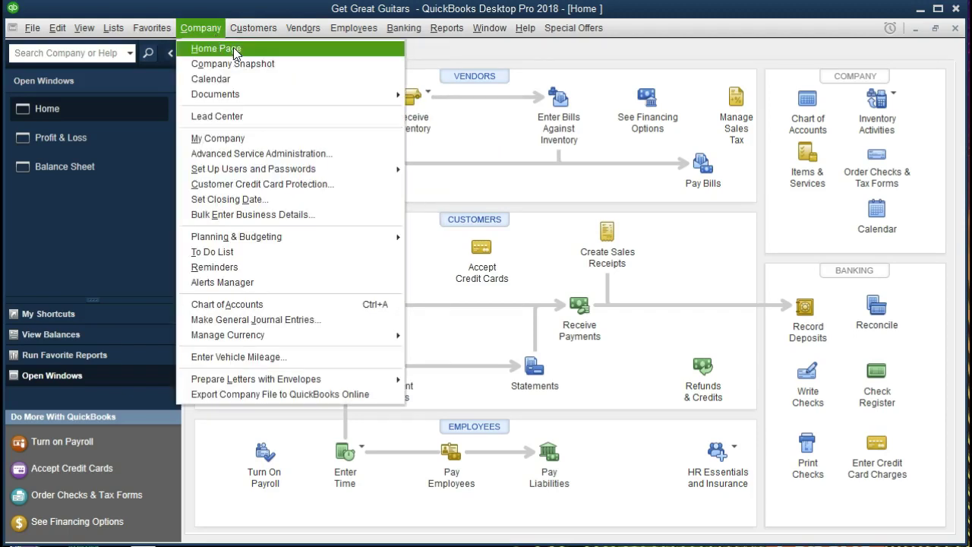
left_click(87, 221)
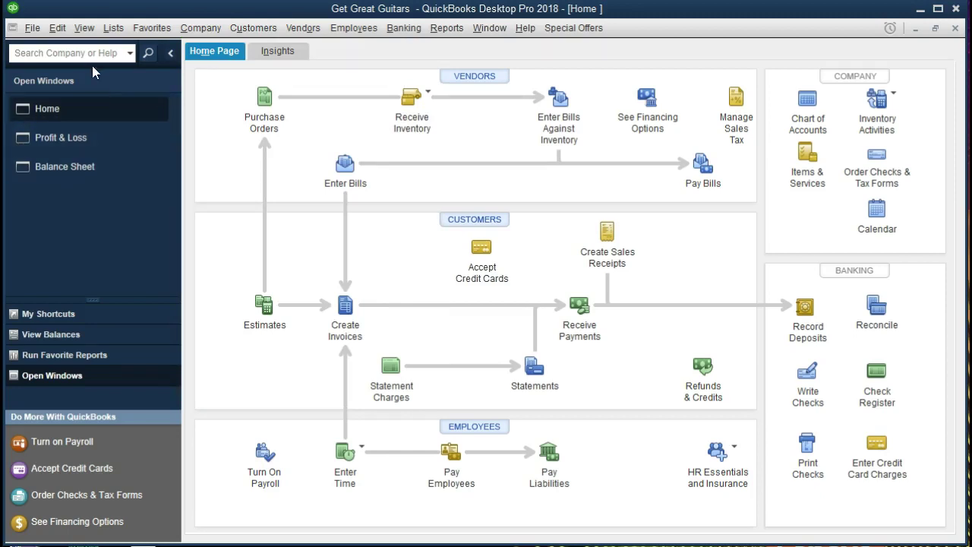
left_click(88, 31)
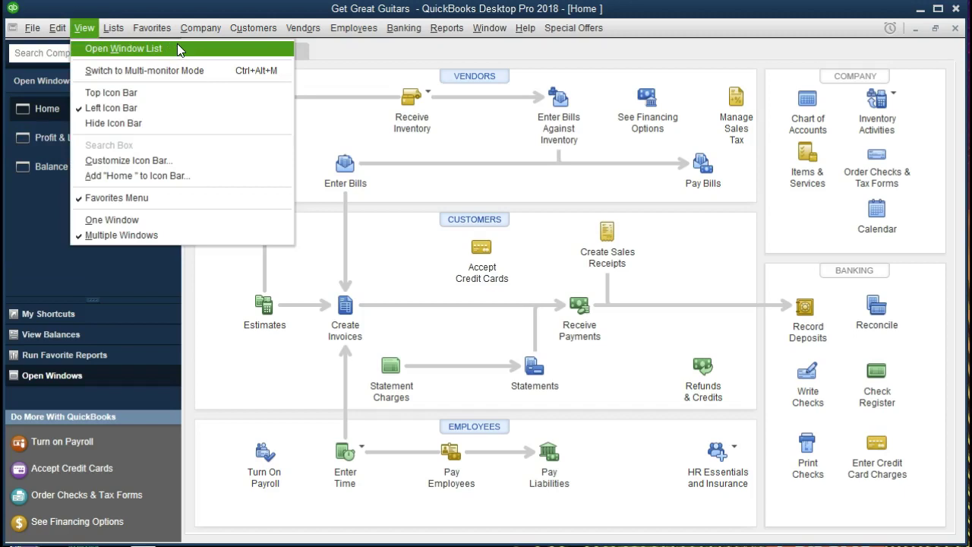
left_click(23, 205)
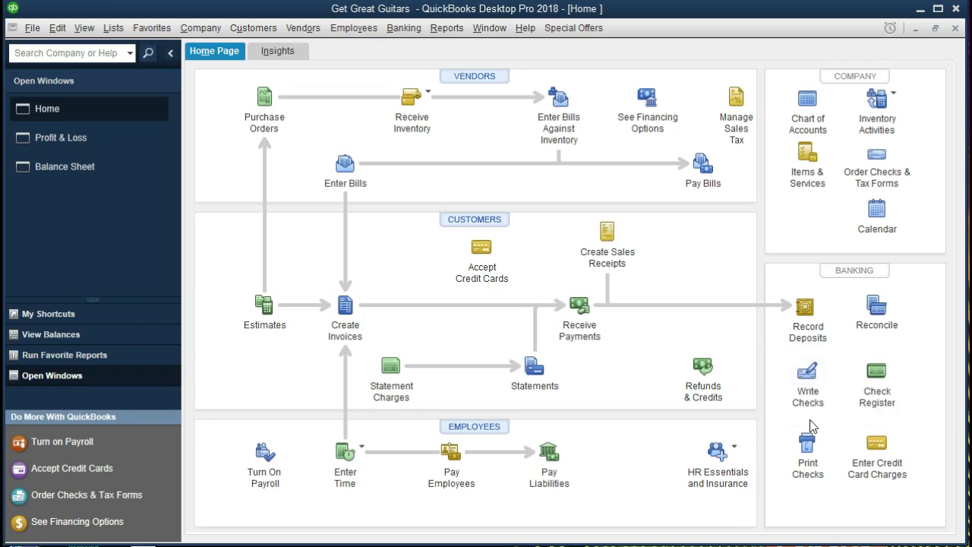
Look up the most recent check written from the Checking account, and close the check form
left_click(809, 373)
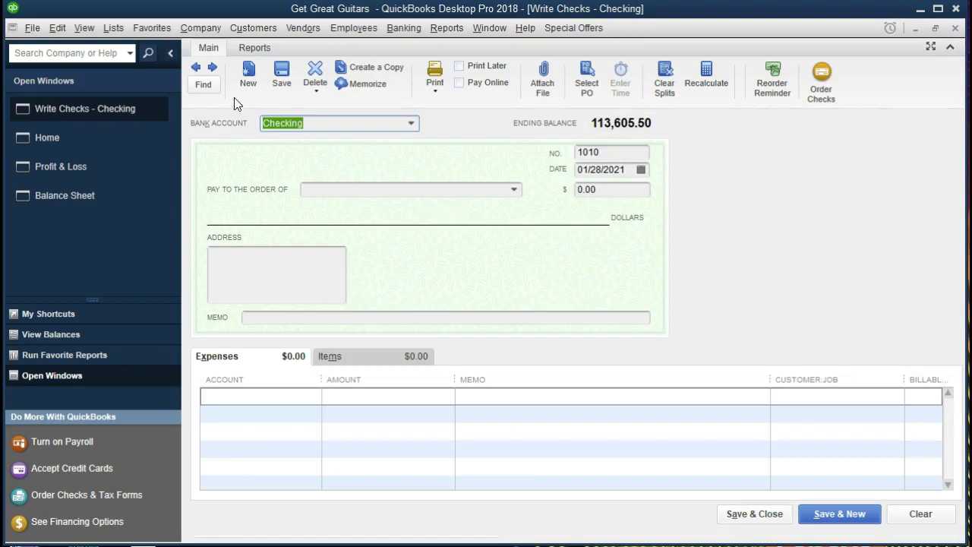
left_click(194, 67)
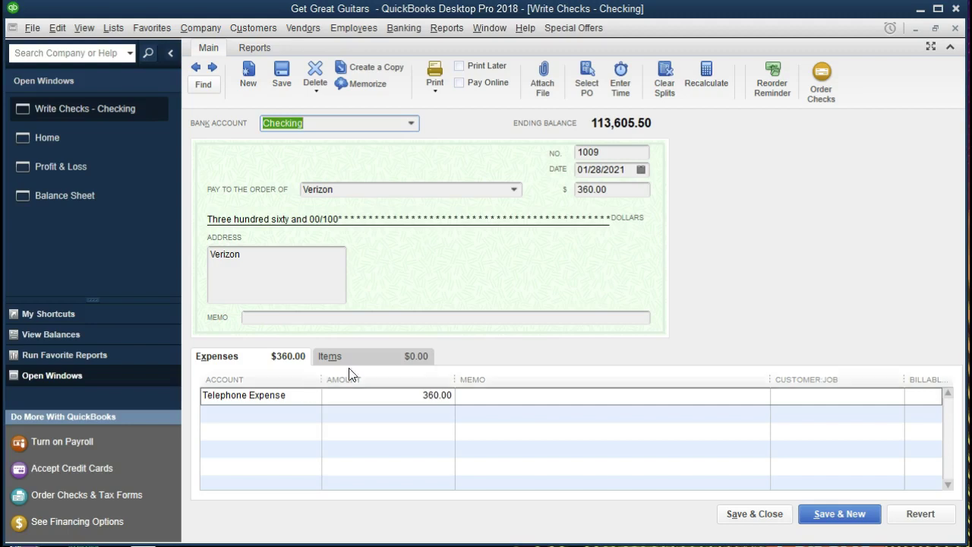
left_click(955, 28)
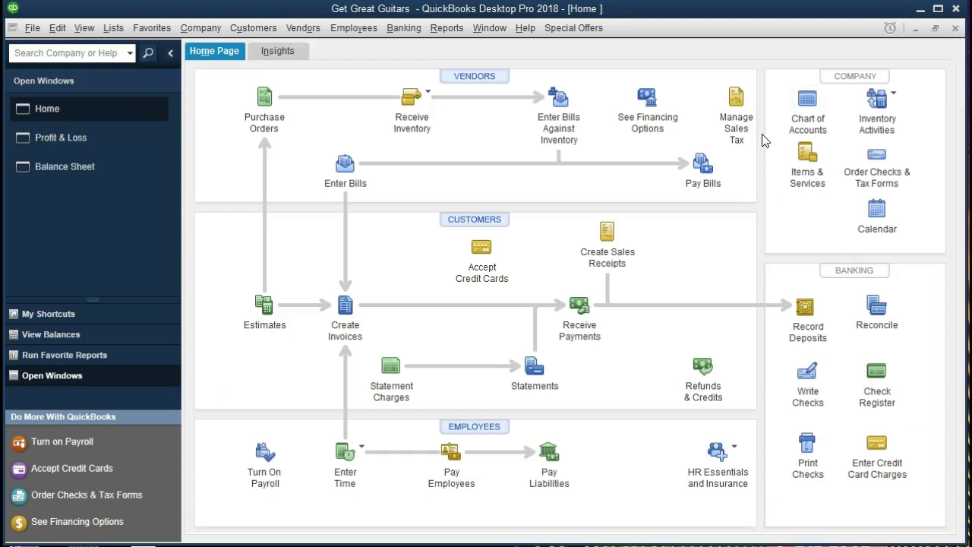
left_click(414, 32)
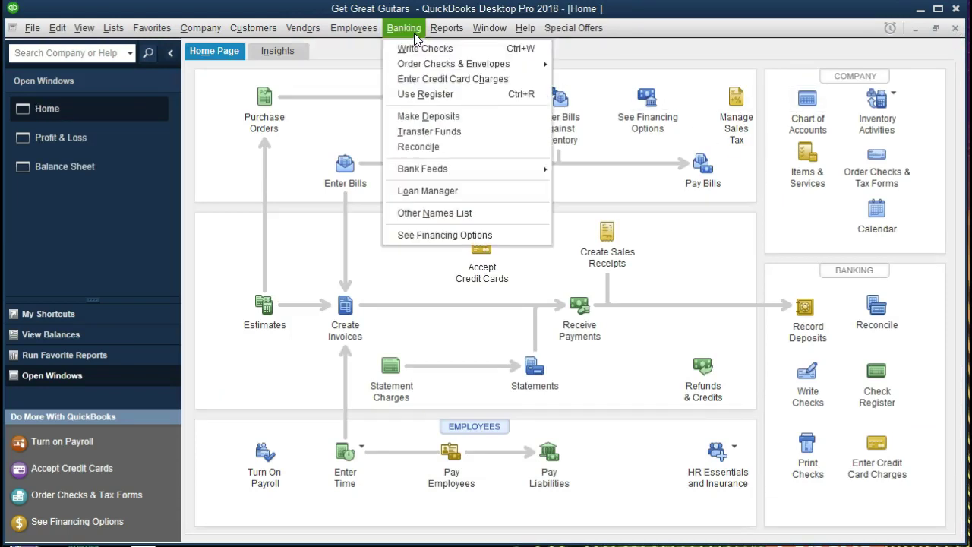
left_click(460, 94)
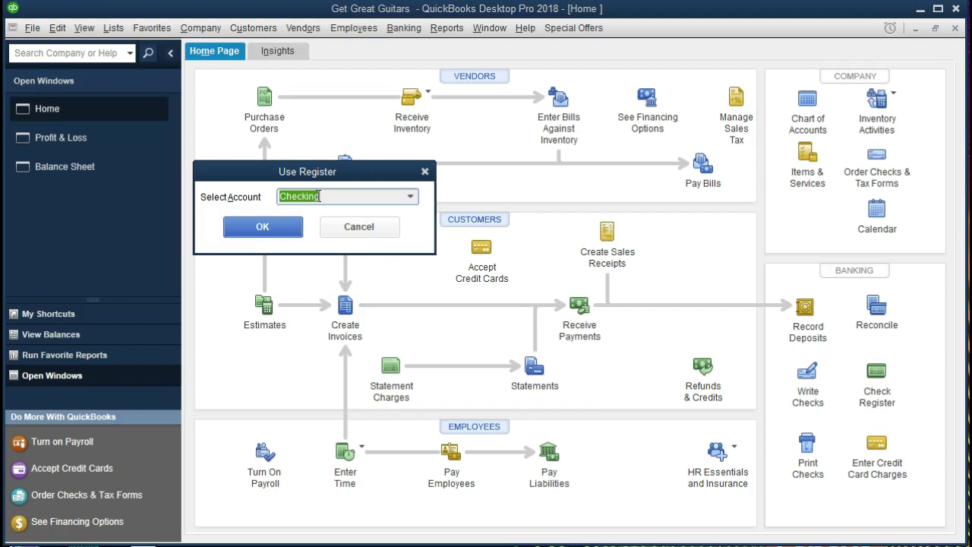
left_click(424, 172)
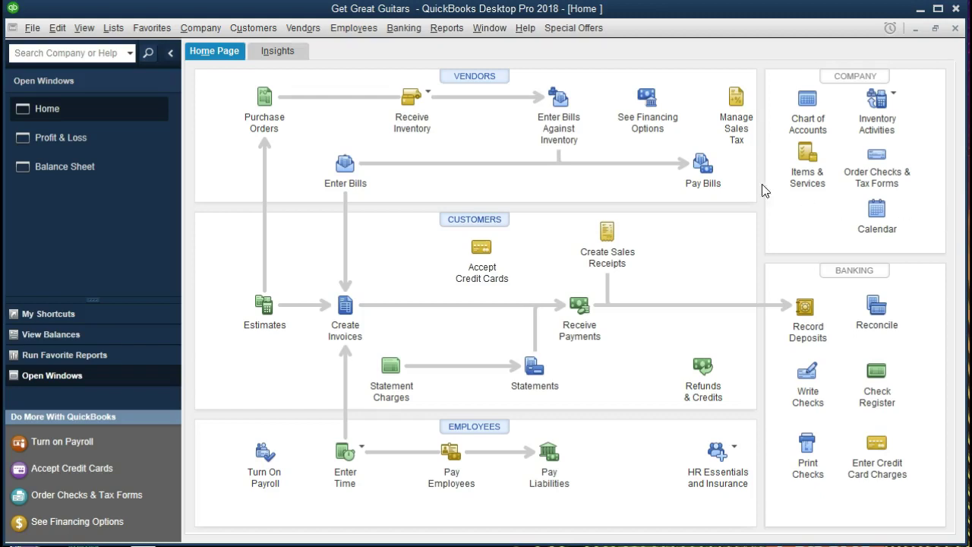
Start paying bills with all bills shown and select the Epiphone bill for full payment of 15,000.00
left_click(713, 186)
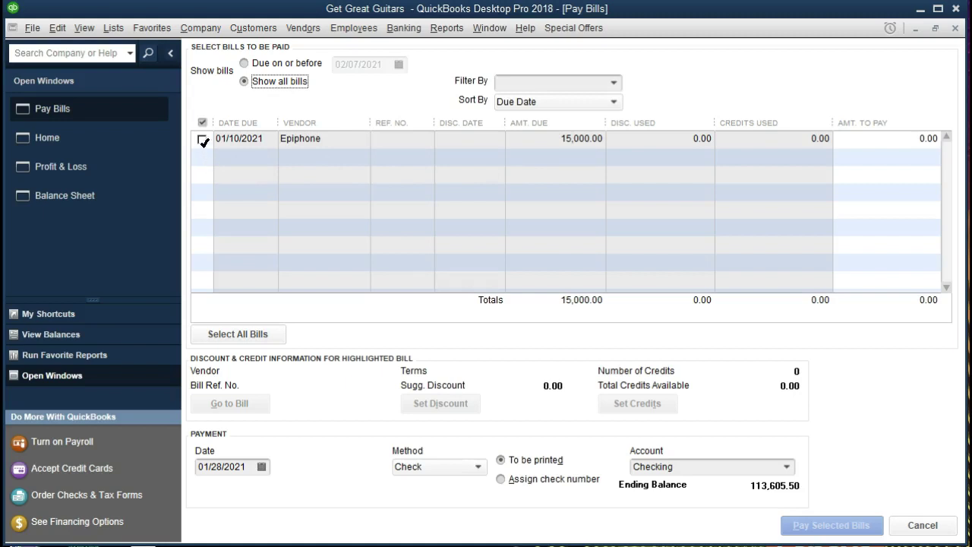
left_click(202, 139)
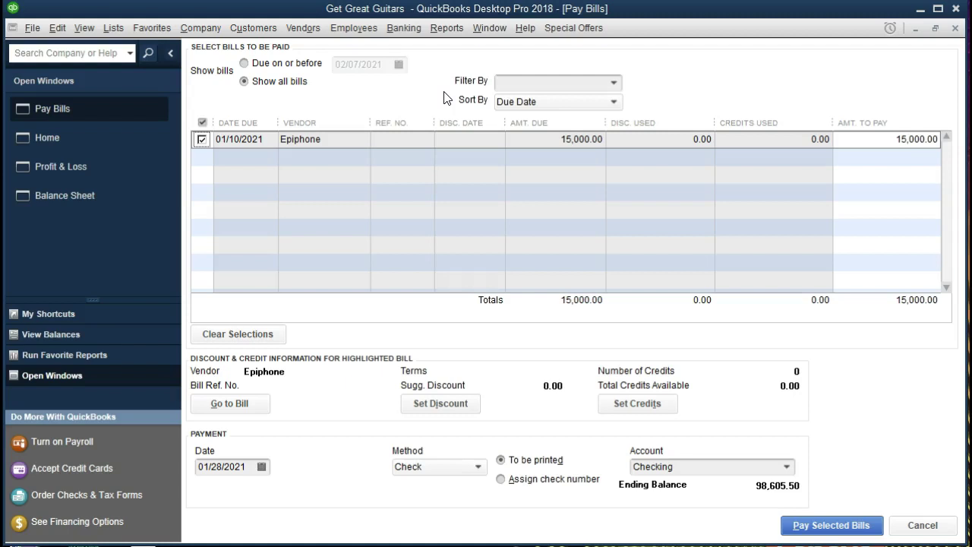
key("Tab")
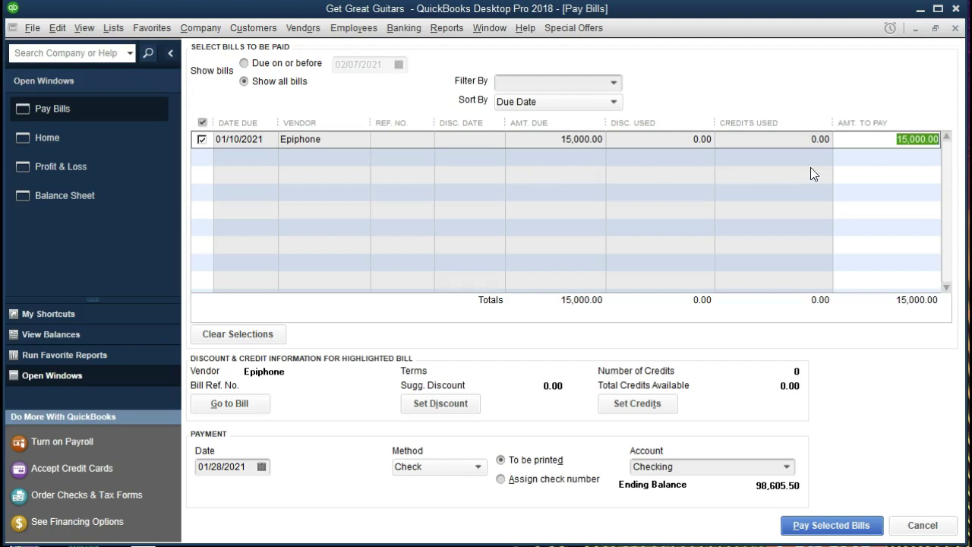
key("Tab")
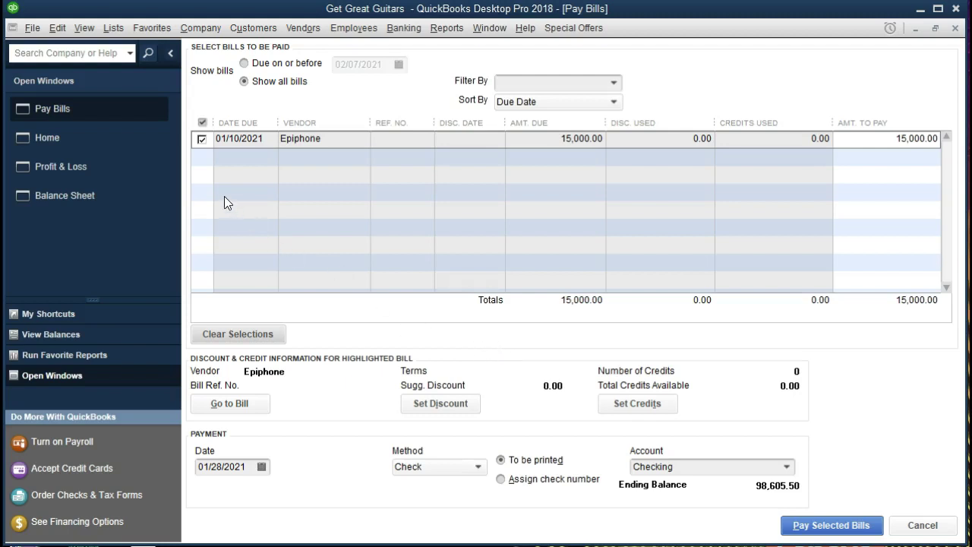
key("Tab")
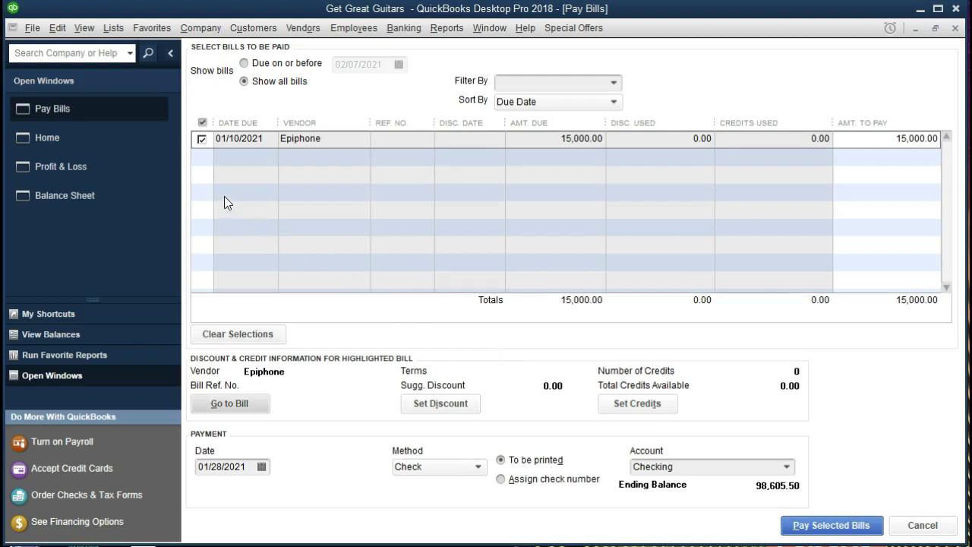
key("Tab")
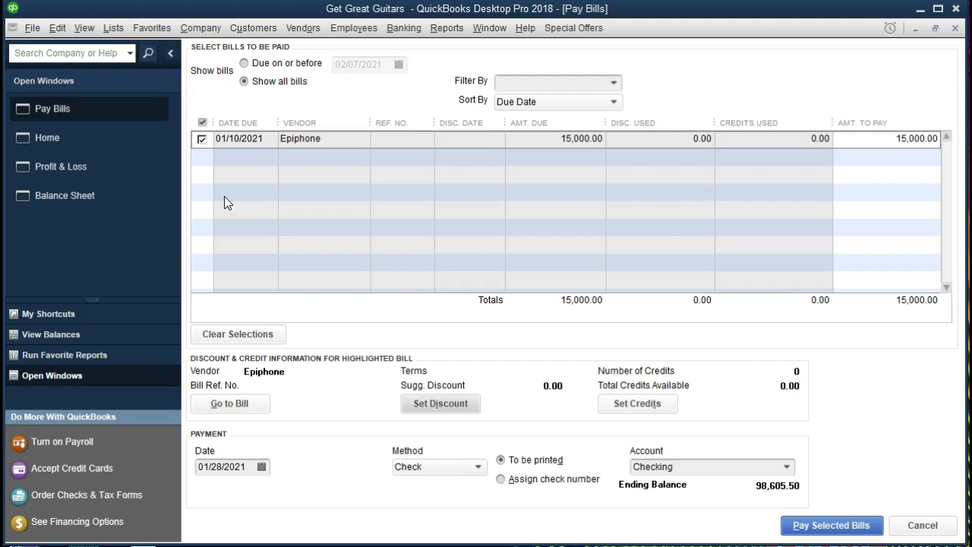
key("Tab")
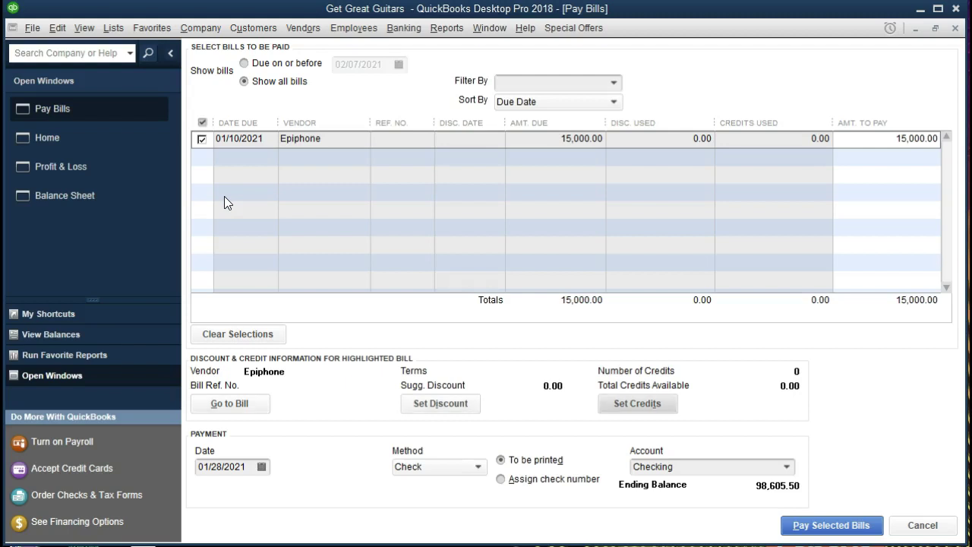
key("Tab")
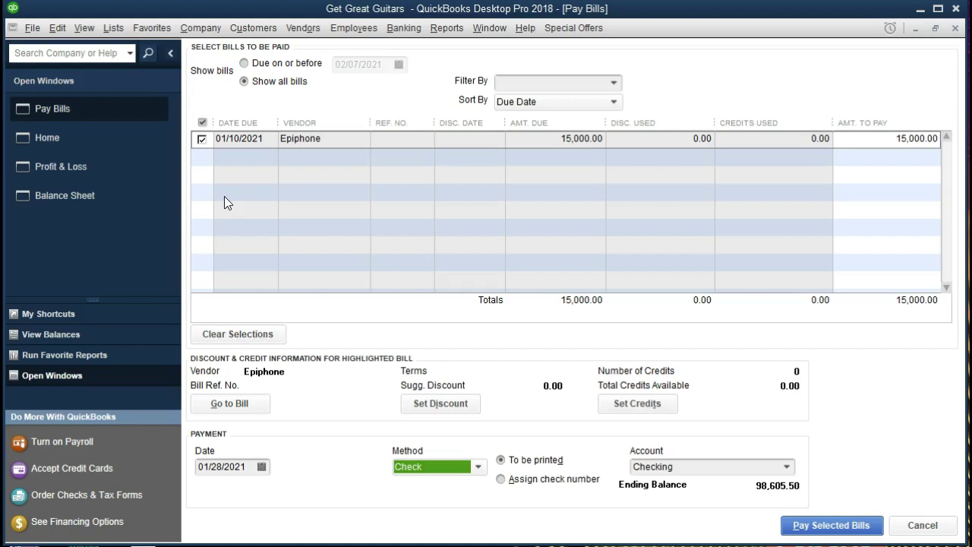
Choose to assign a check number for the payment, keeping Check as the method and Checking as the payment account
left_click(249, 469)
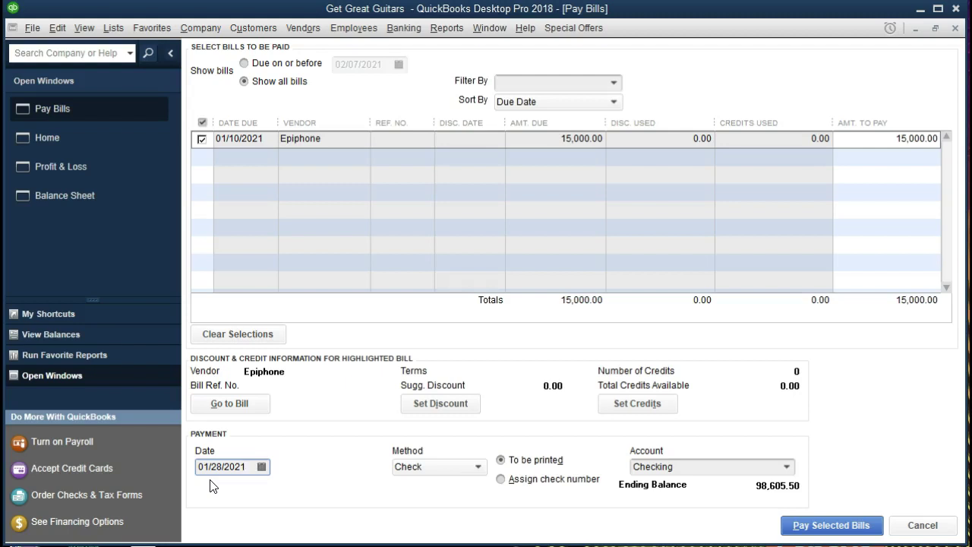
left_click(479, 468)
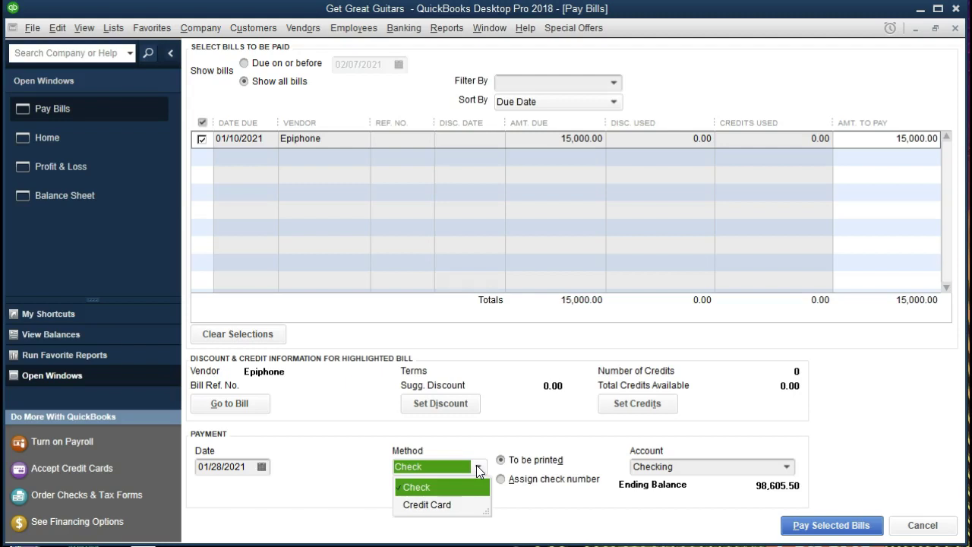
left_click(479, 468)
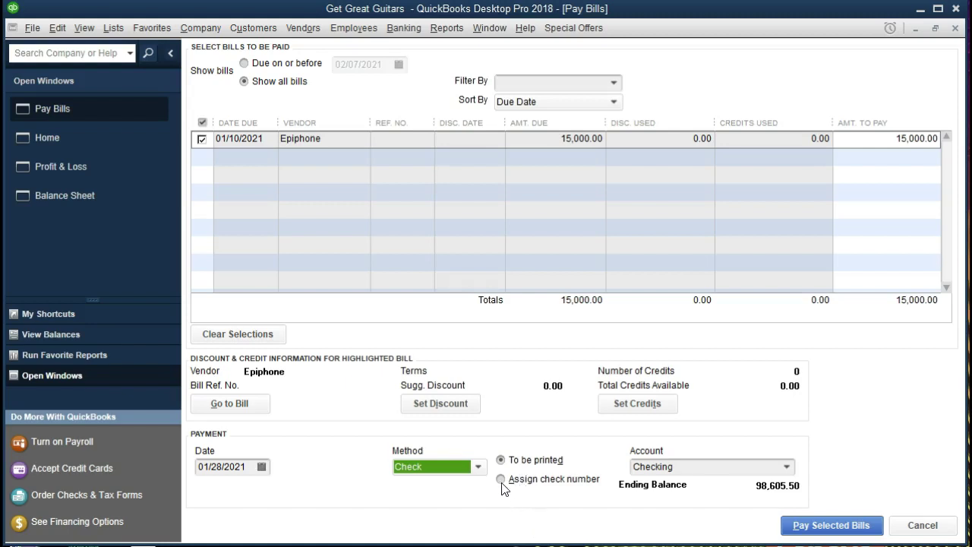
left_click(500, 479)
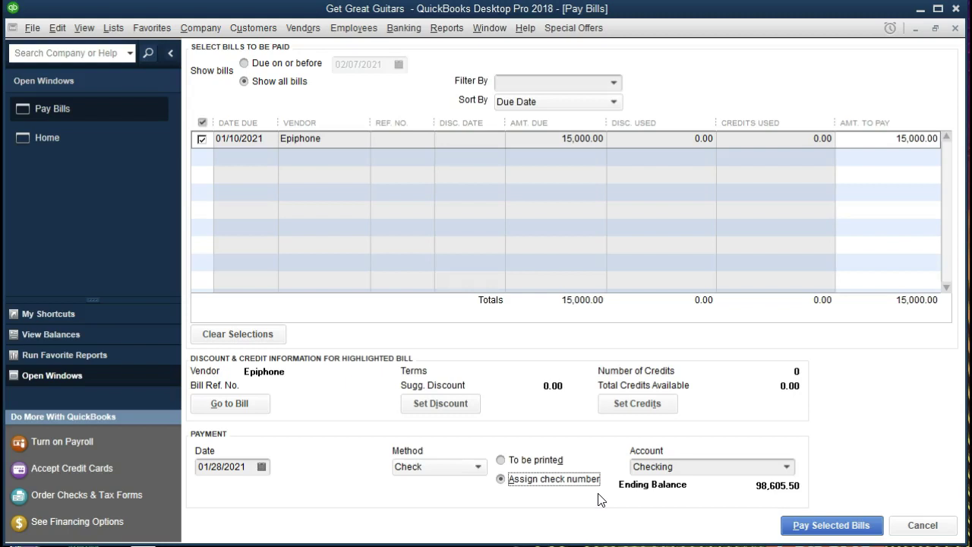
left_click(703, 466)
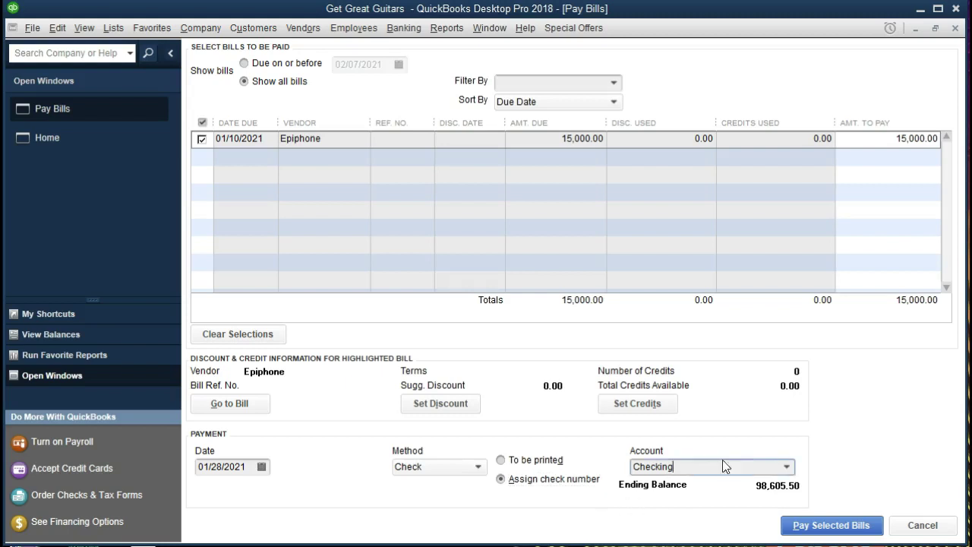
left_click(788, 467)
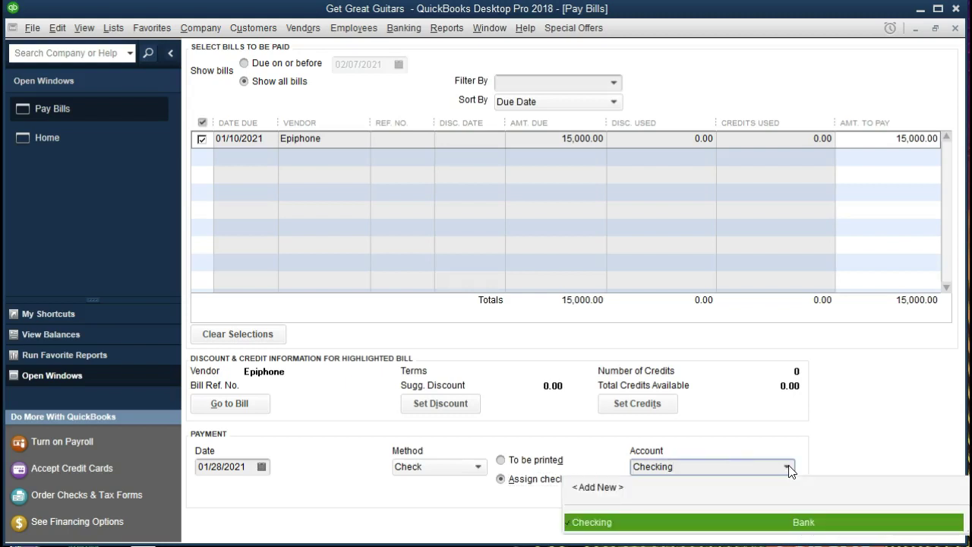
left_click(788, 468)
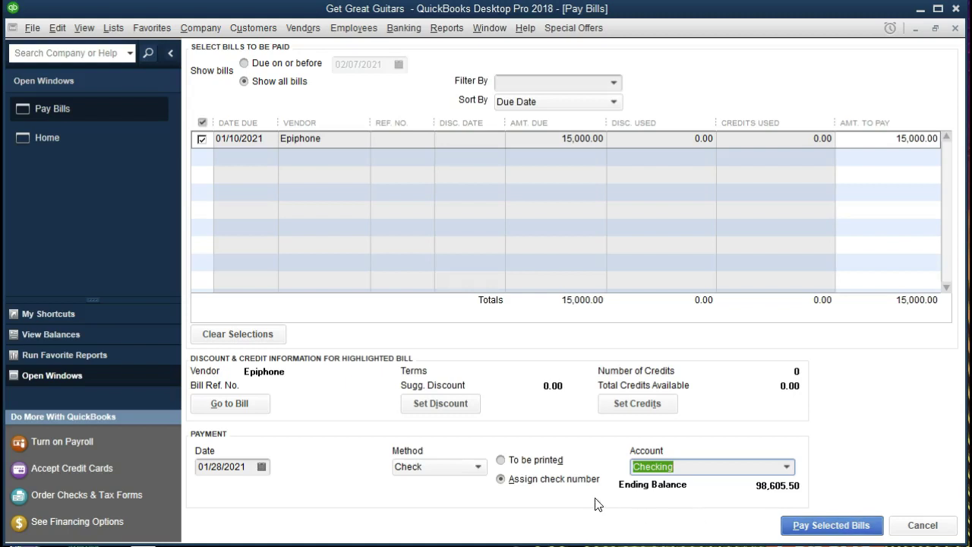
Try the automatic and manual check numbering options for the Epiphone payment, and leave bill payment without recording it
left_click(815, 530)
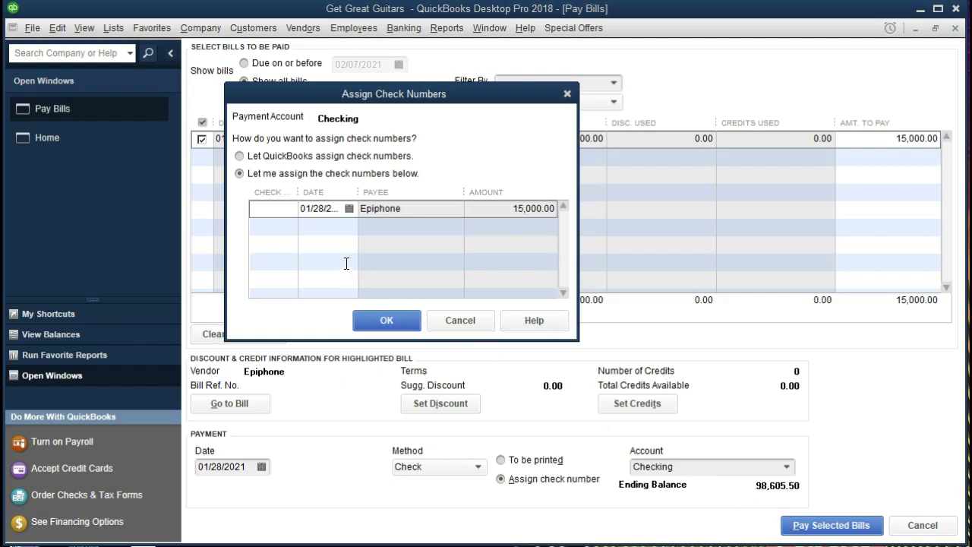
left_click(240, 156)
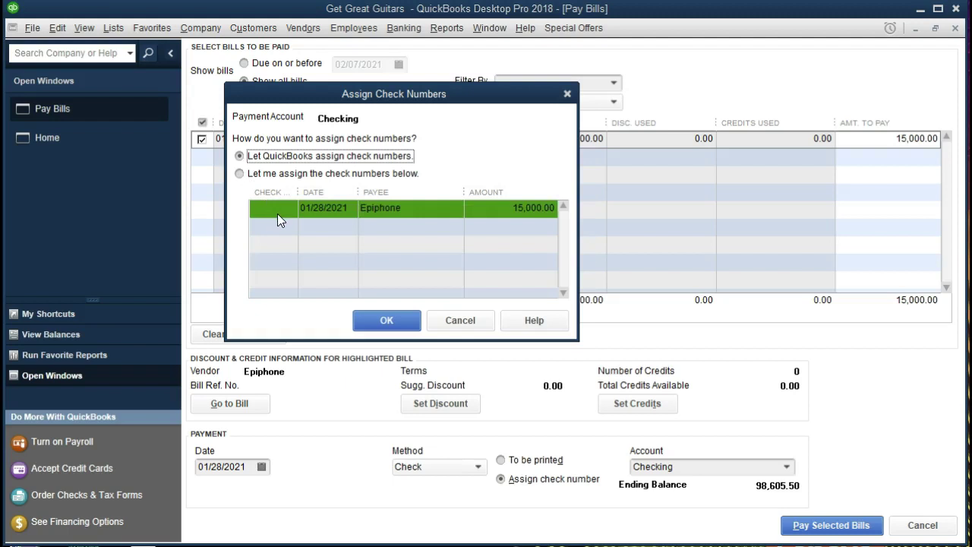
left_click(240, 174)
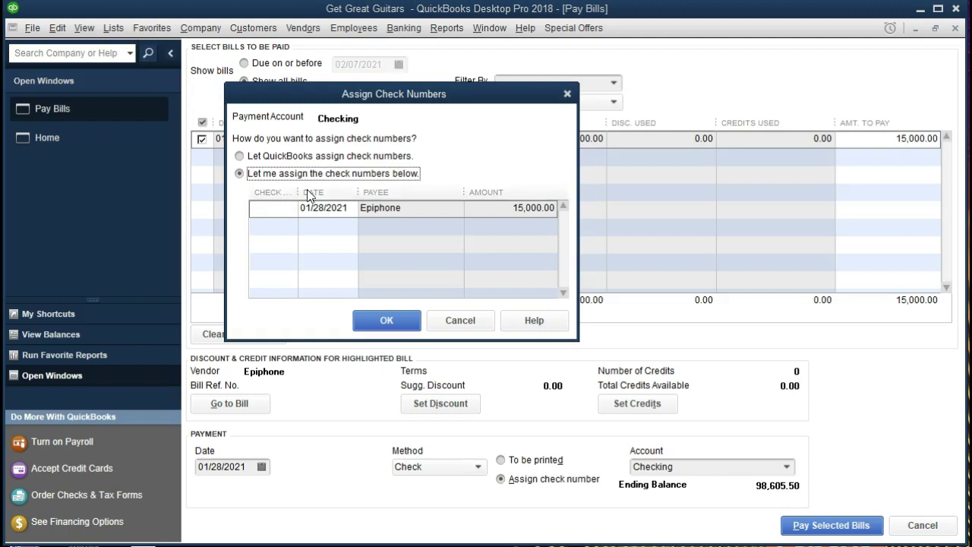
left_click(568, 94)
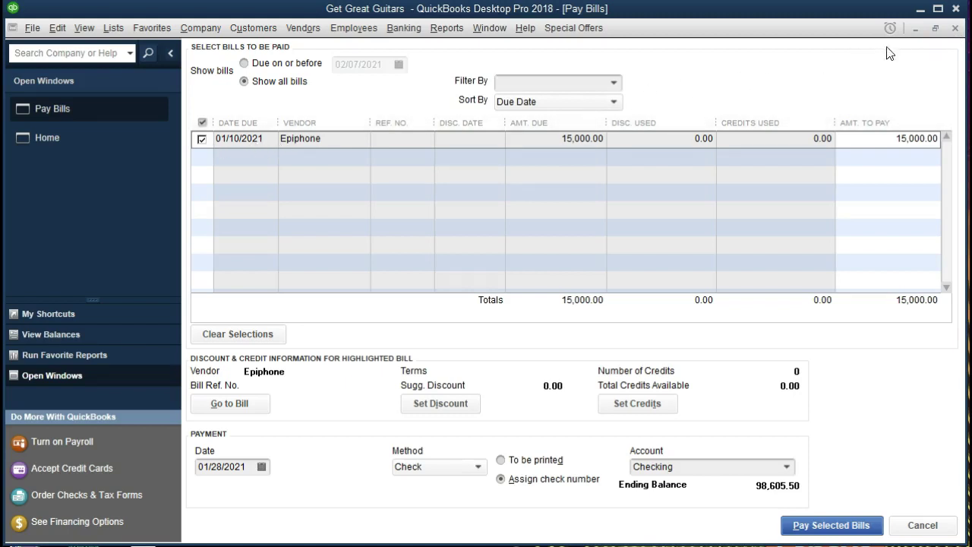
left_click(954, 28)
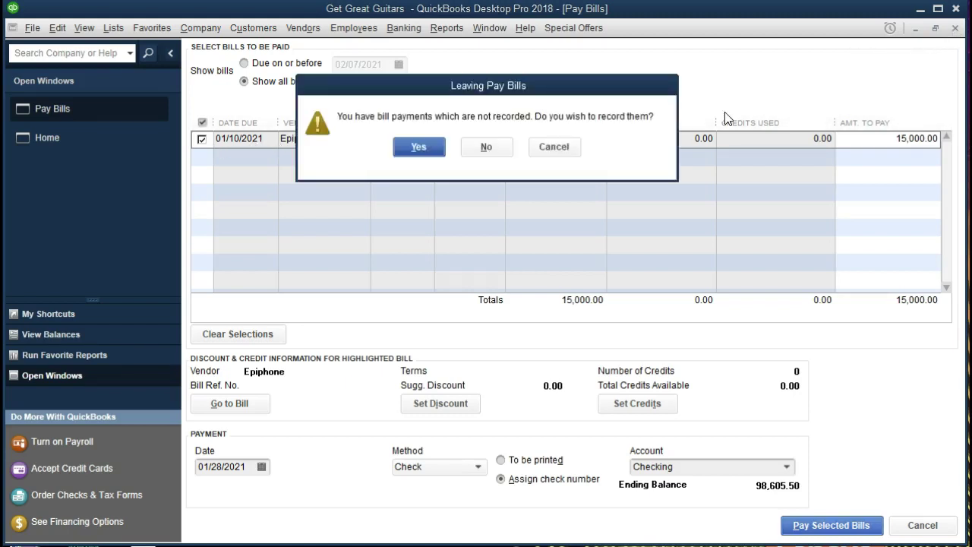
left_click(486, 147)
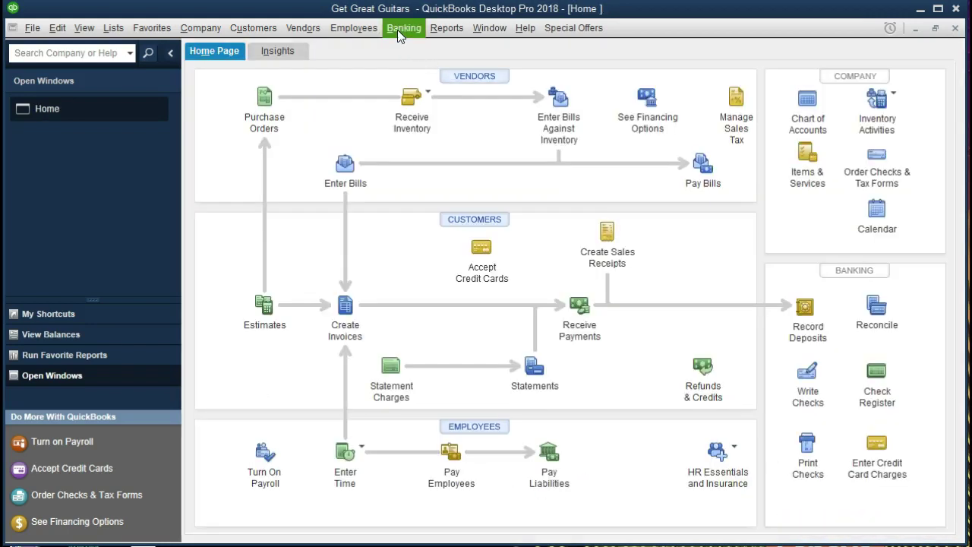
Look up the last check number used in the Checking account register, and close the register
left_click(397, 30)
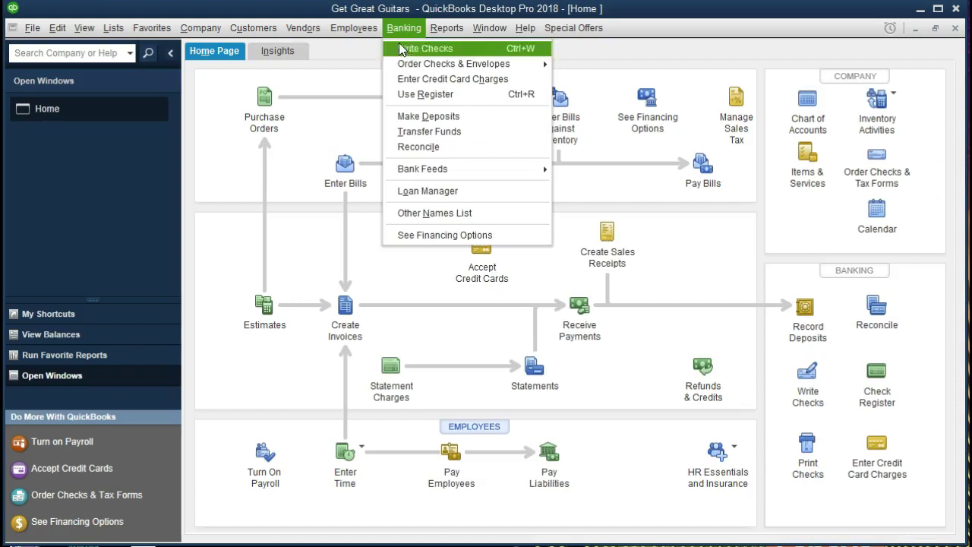
left_click(468, 102)
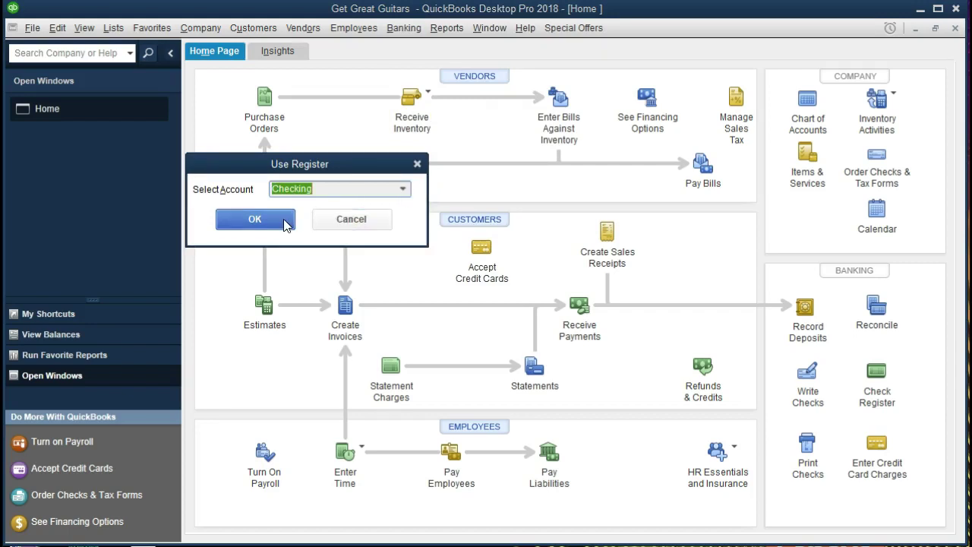
left_click(255, 220)
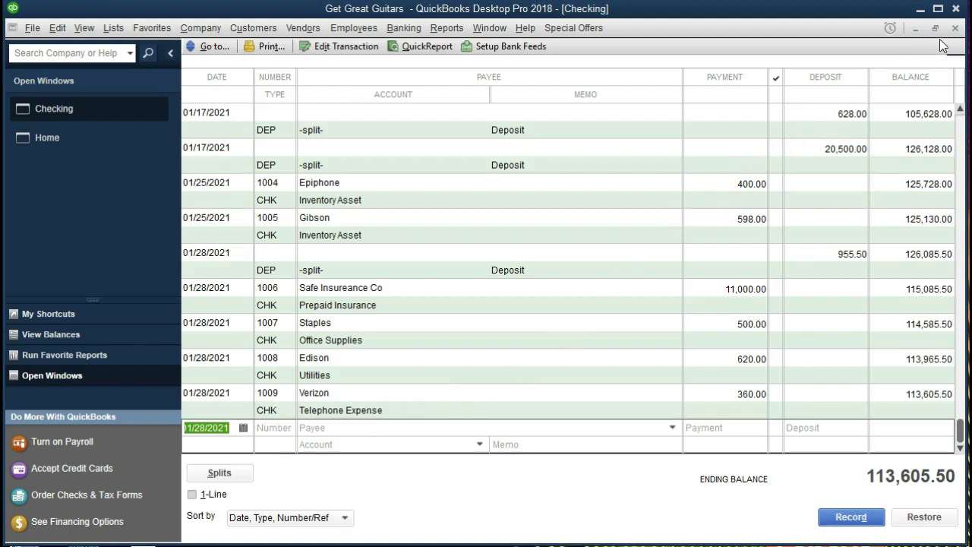
left_click(955, 28)
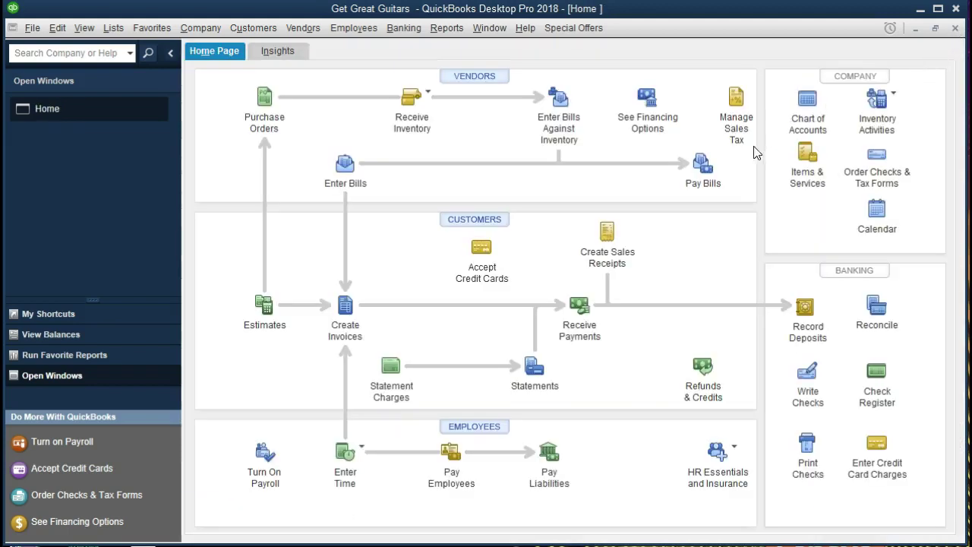
Start paying bills again, select the Epiphone bill for full payment of 15,000.00, and choose to assign a check number
left_click(703, 186)
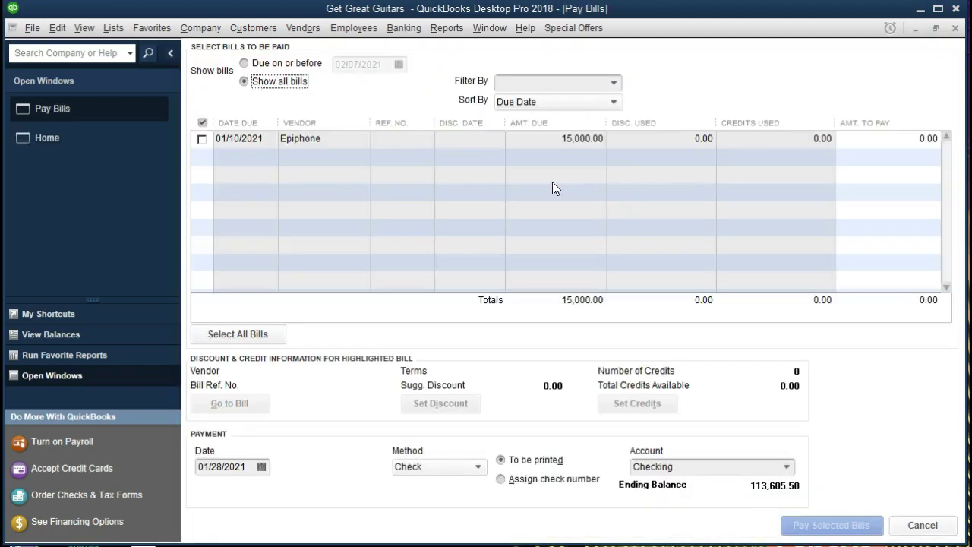
left_click(200, 139)
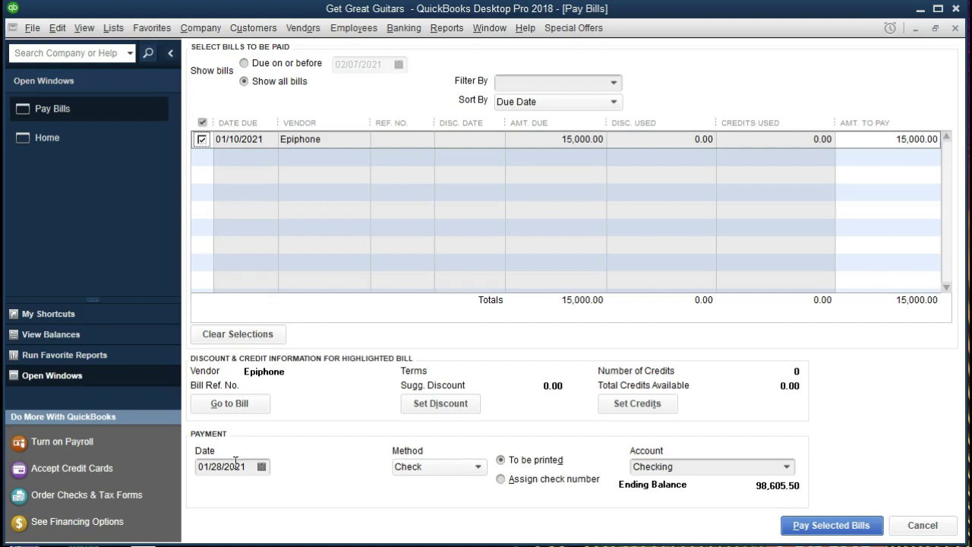
left_click(501, 480)
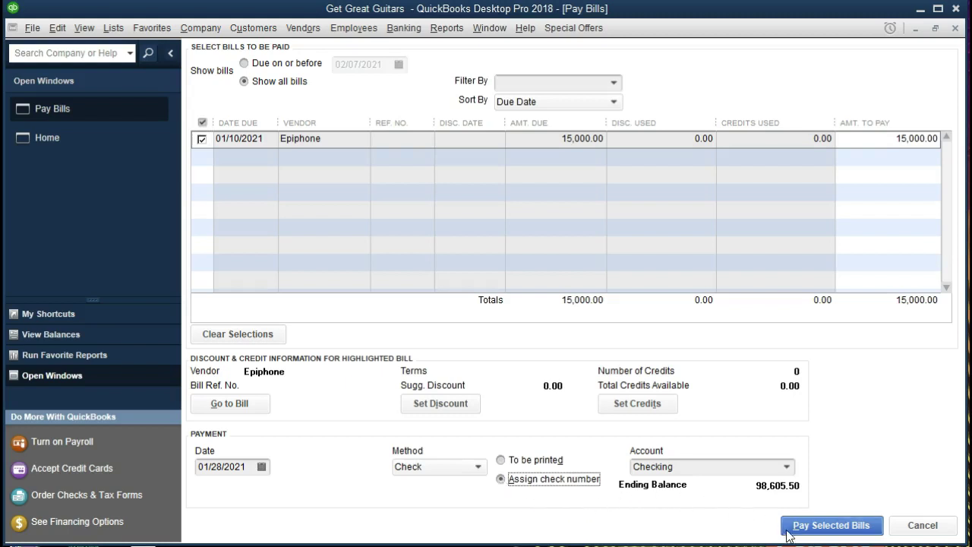
Pay the selected Epiphone bill with check number 1010, and finish without paying more bills
left_click(833, 537)
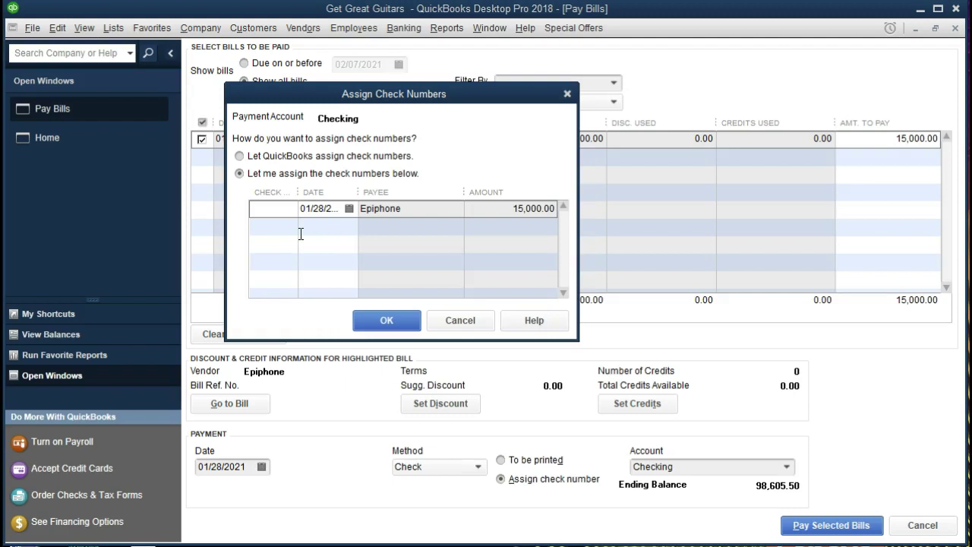
type("1010")
left_click(384, 320)
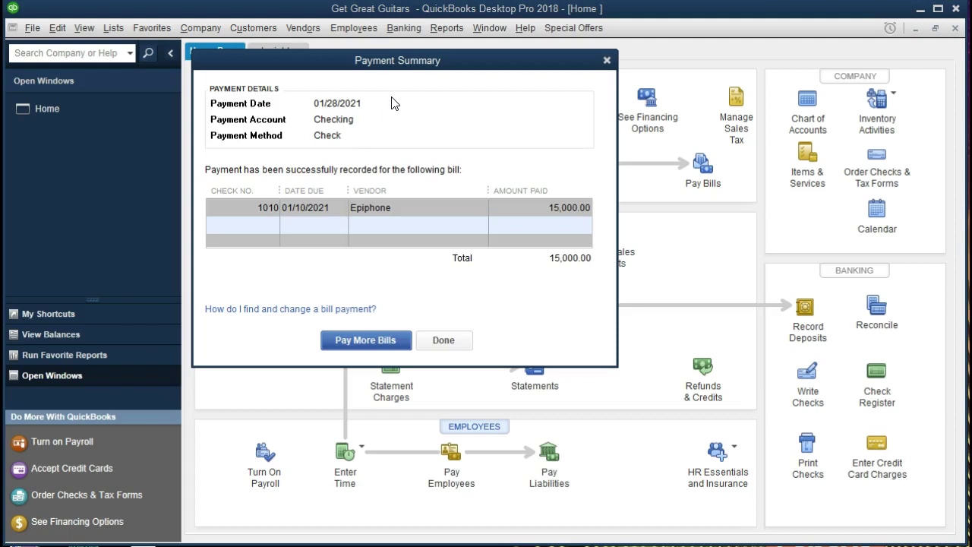
left_click(446, 340)
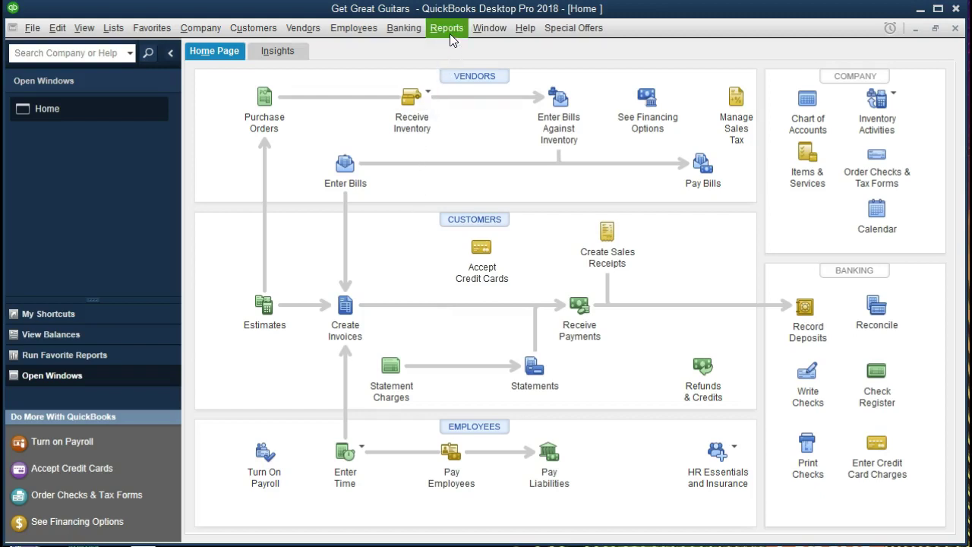
Open the Checking account register to review the recorded Epiphone bill payment
left_click(393, 29)
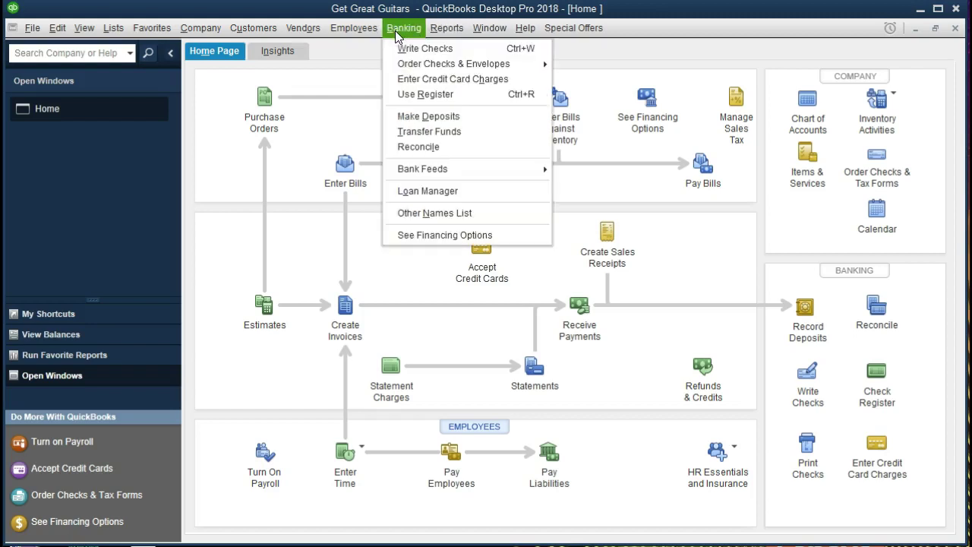
left_click(473, 96)
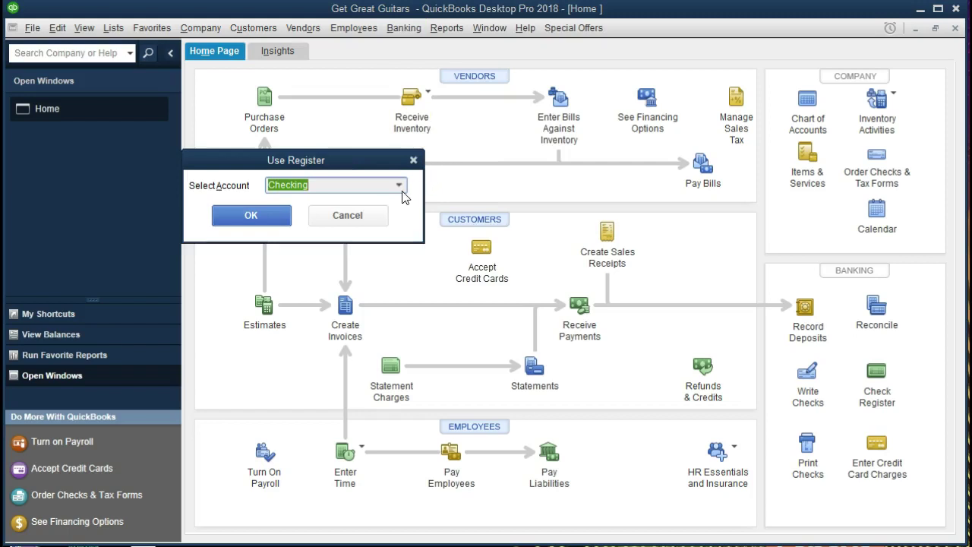
left_click(281, 222)
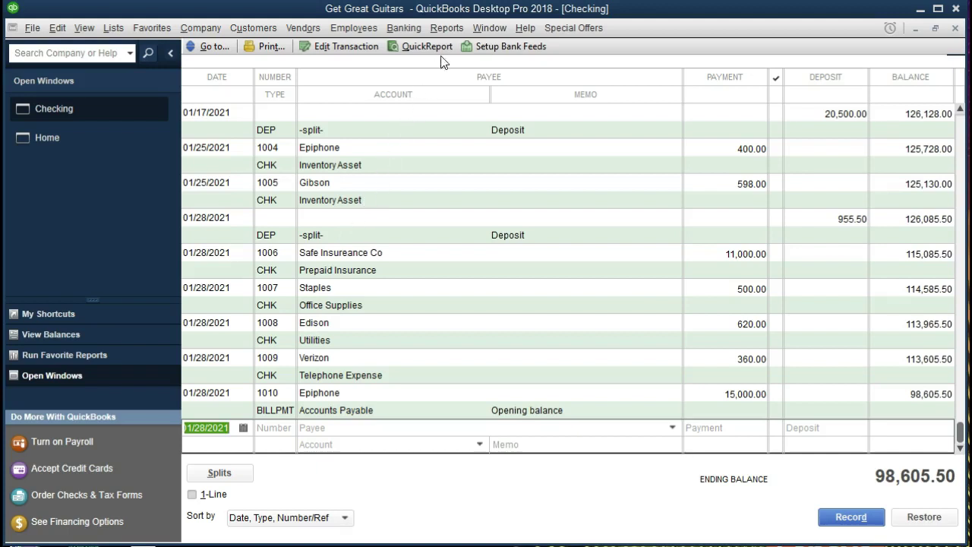
Run the standard Balance Sheet report and open its customization settings at the date range
left_click(458, 29)
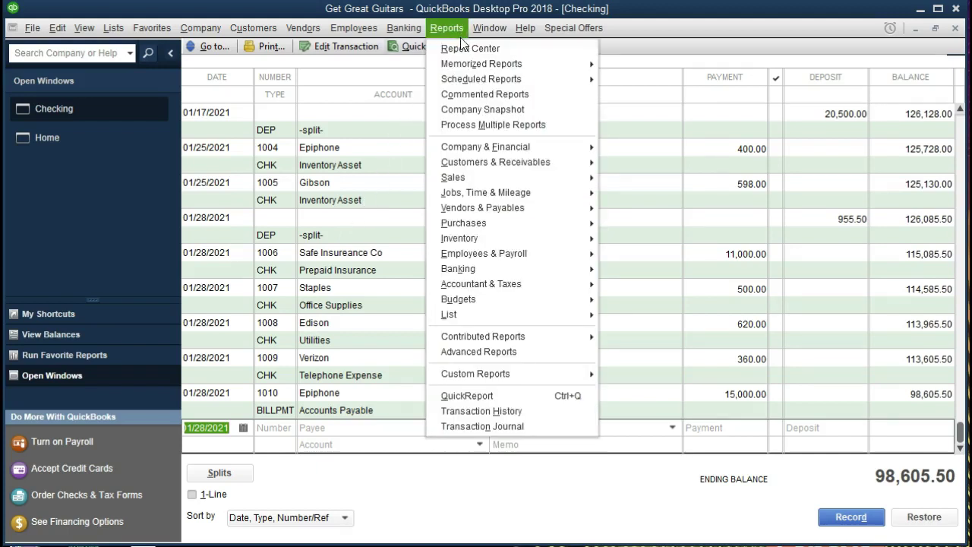
mouse_move(509, 146)
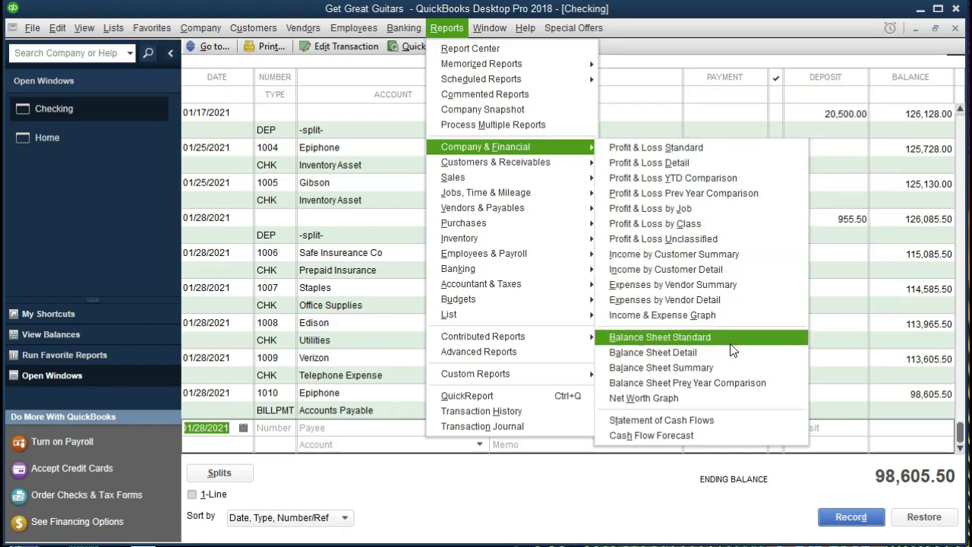
left_click(678, 338)
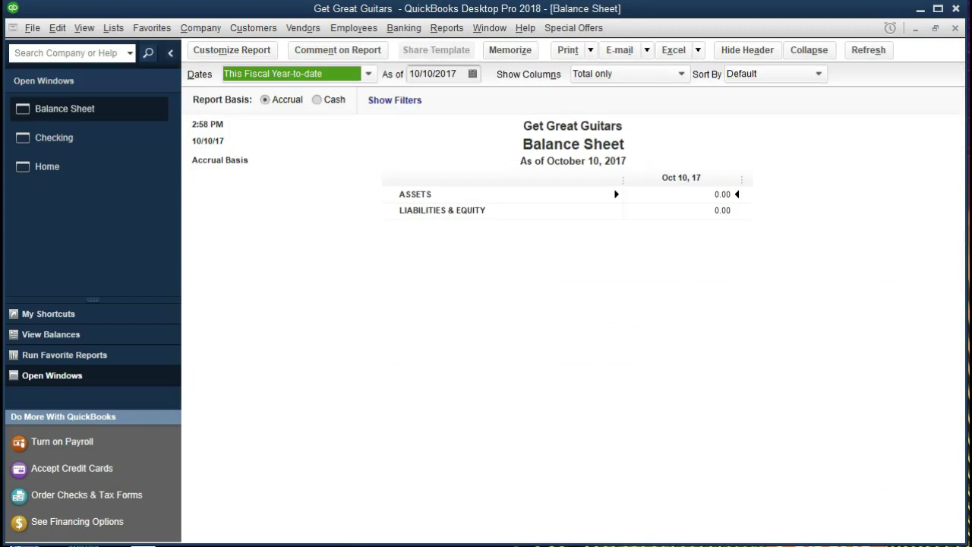
left_click(242, 51)
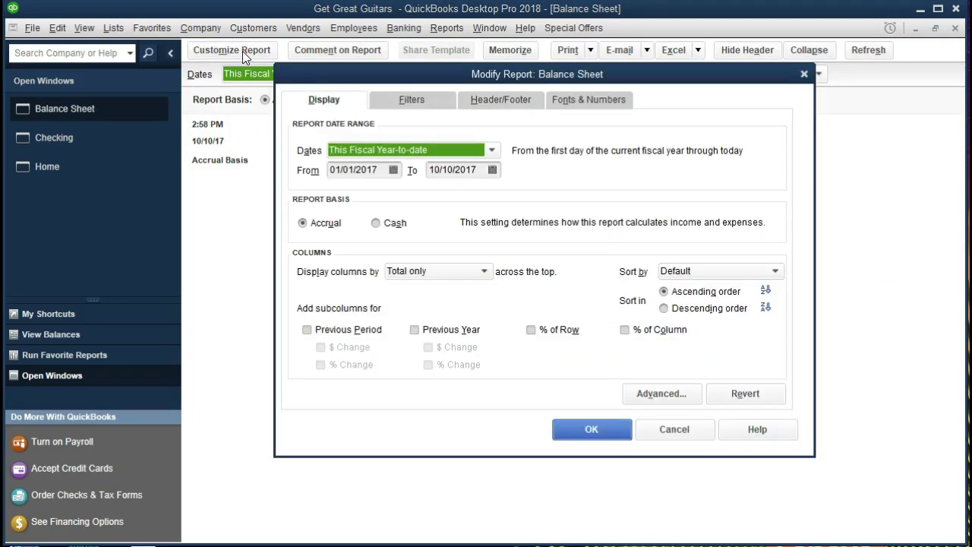
key("Tab")
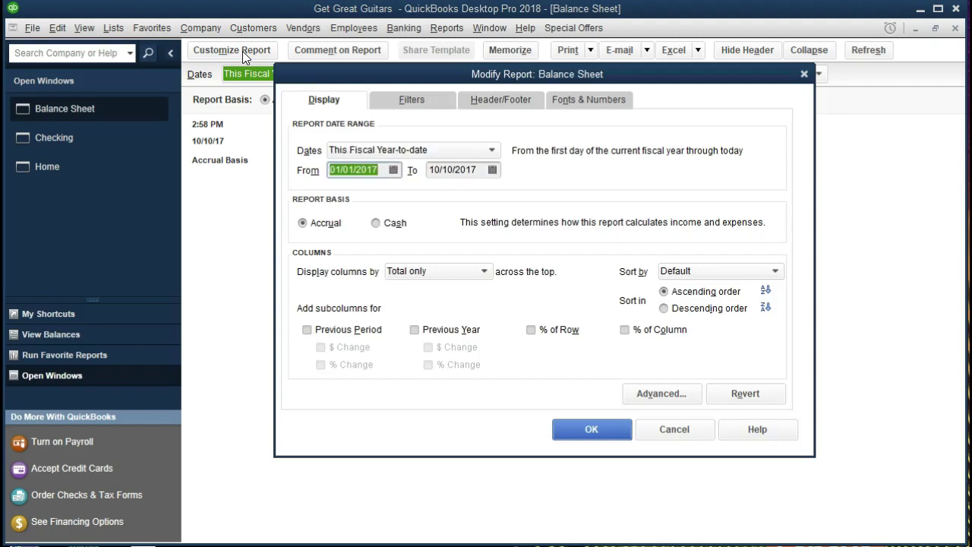
Set the balance sheet's date range from 01/01/2017 to 12/31/2017
type("01")
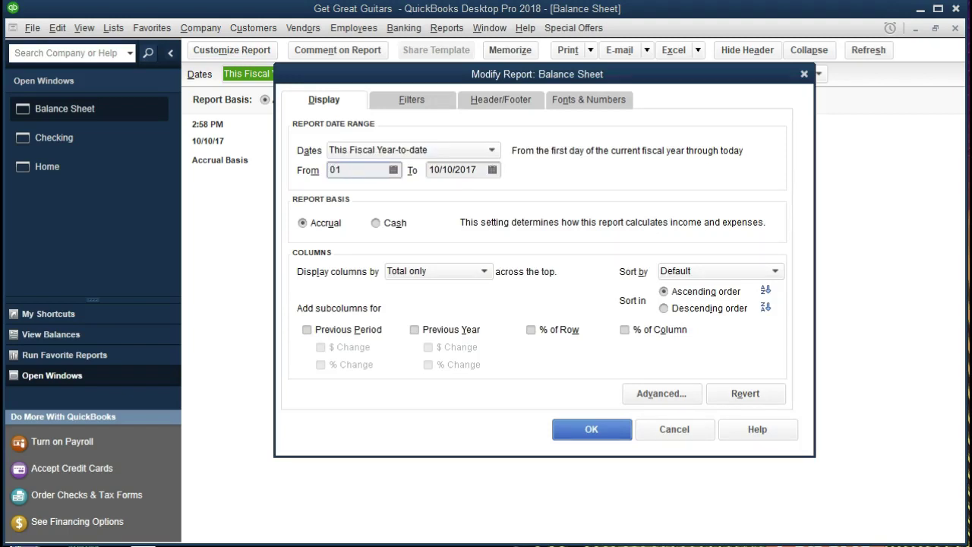
type("/01/2017")
key("Tab")
type("123117")
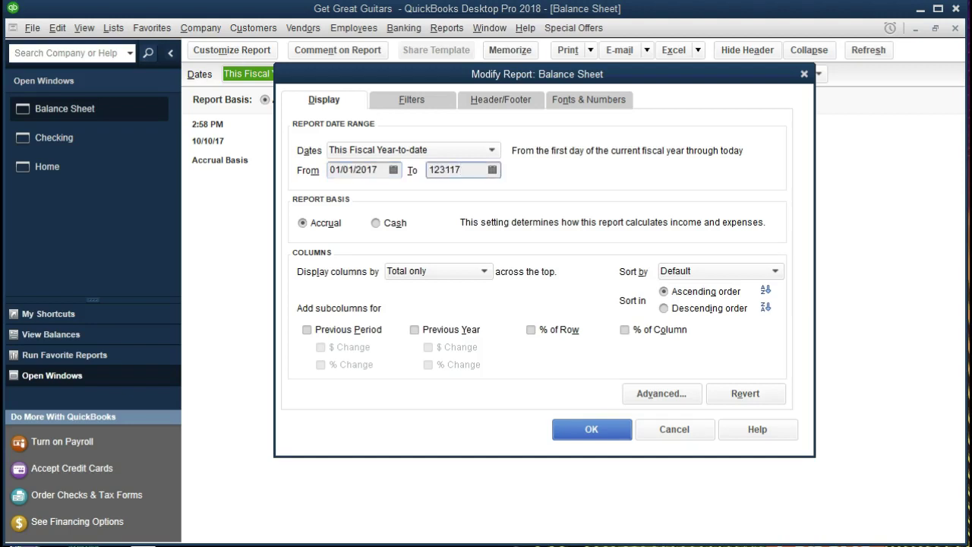
Set the balance sheet's date range from 01/01/2021 to 12/31/2021 and apply it to the report
left_click(385, 167)
key("BackSpace")
key("BackSpace")
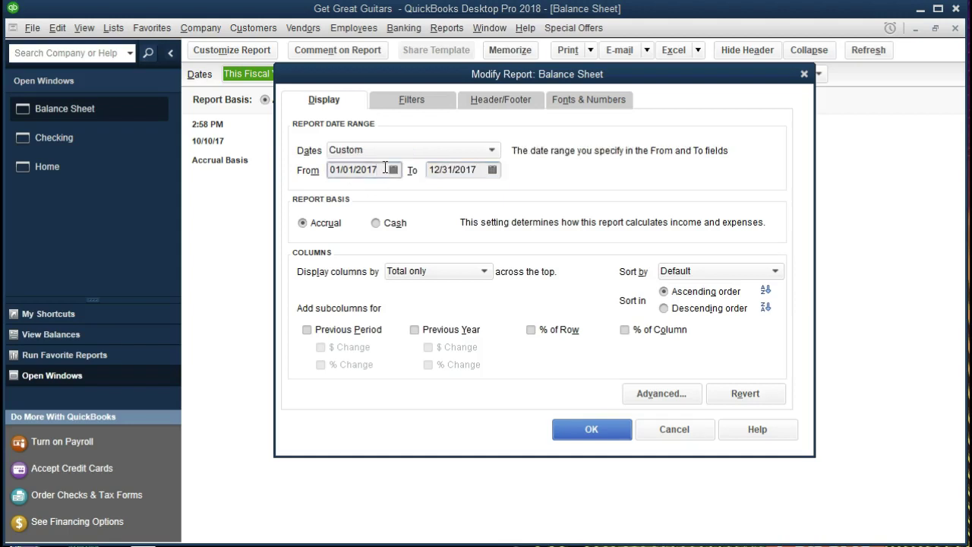
type("21")
key("Tab")
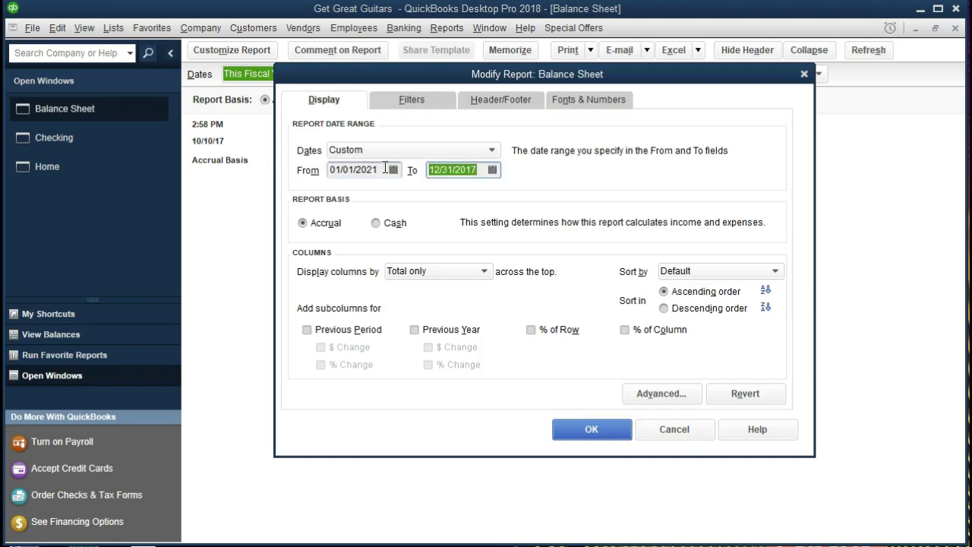
type("123121")
key("Tab")
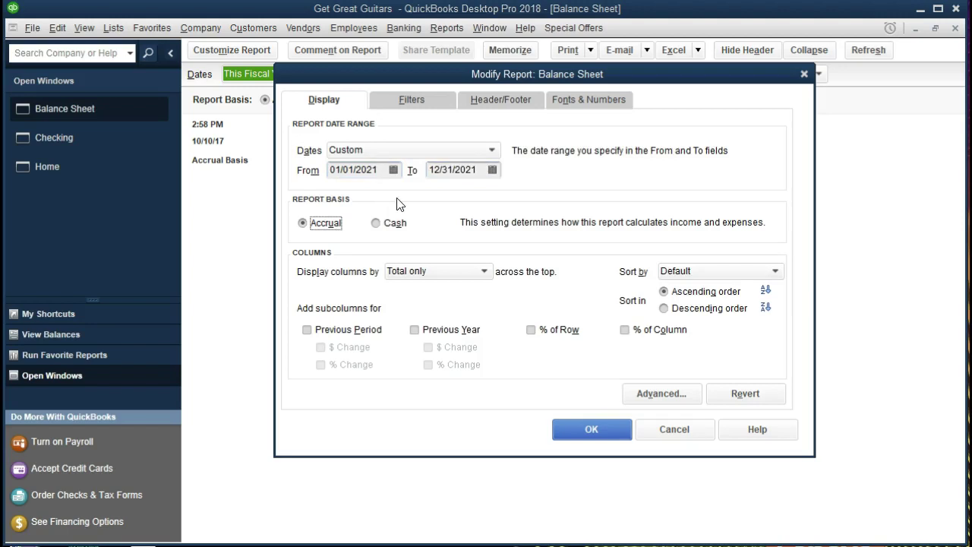
left_click(586, 435)
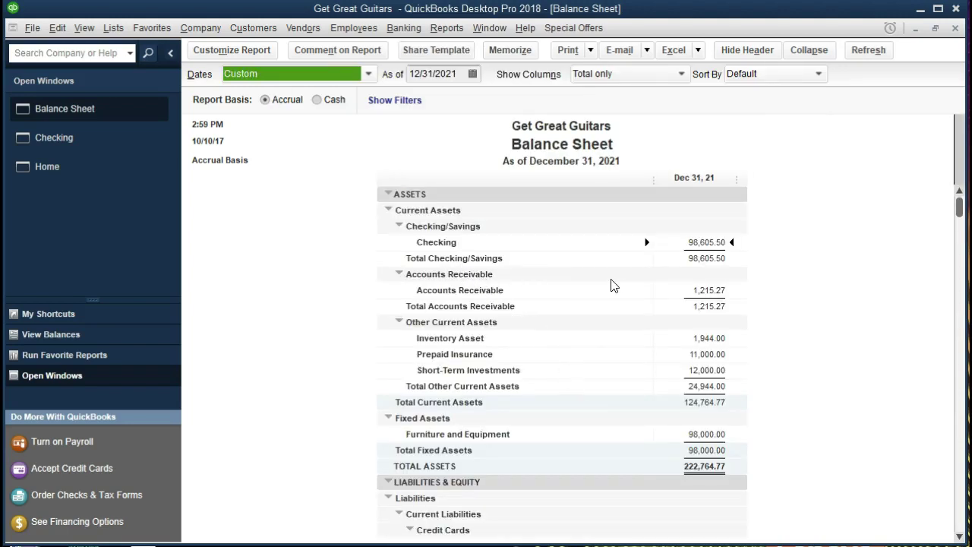
Trace the balance sheet's Checking amount to the Epiphone bill payment check, and return to the balance sheet
double_click(707, 241)
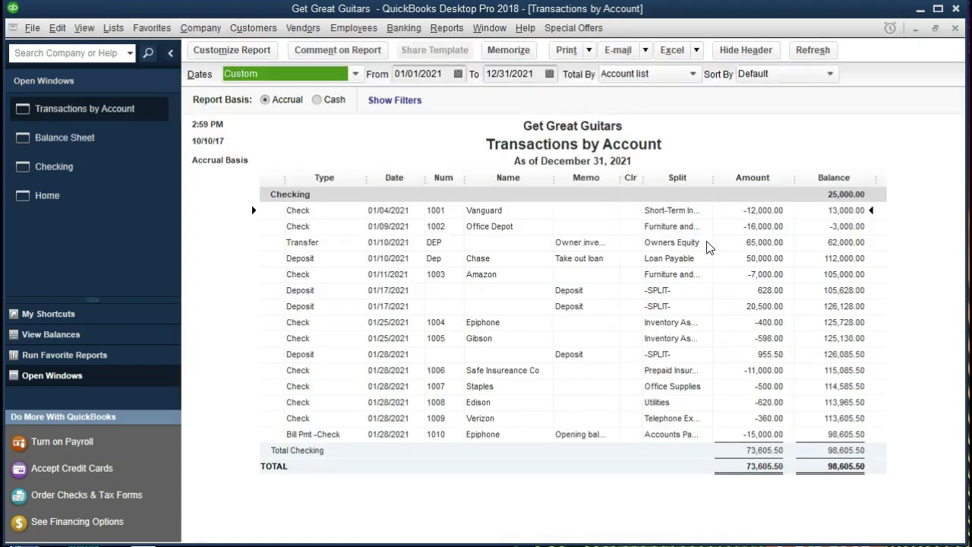
left_click(742, 434)
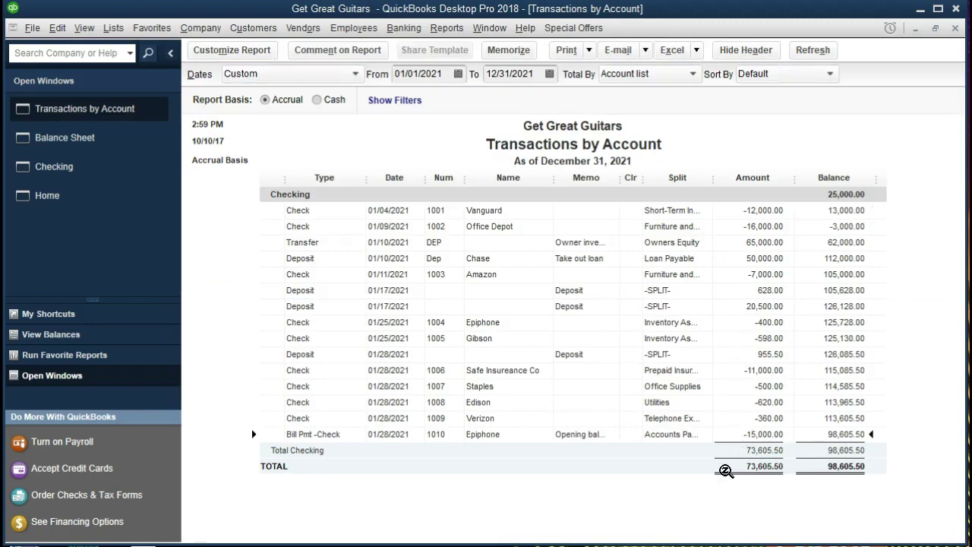
key("ctrl+w")
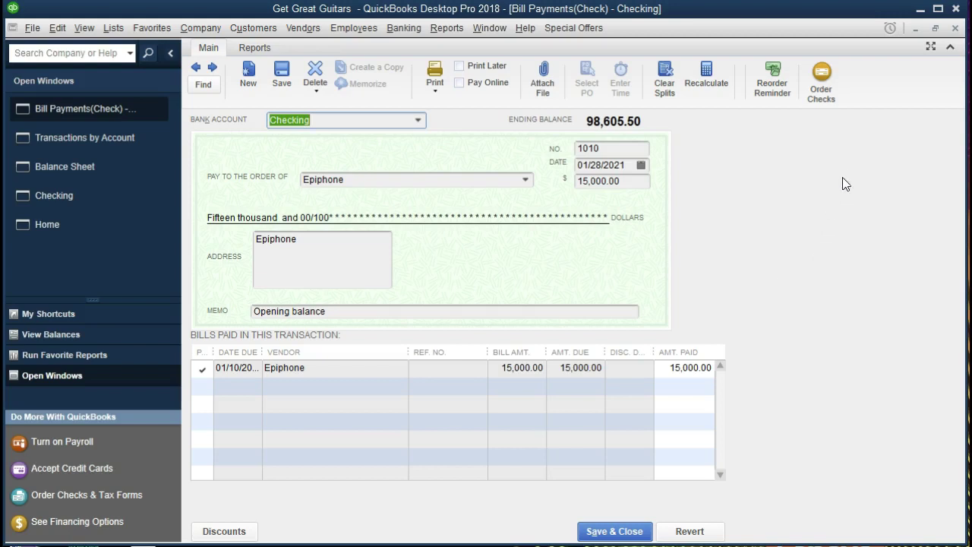
left_click(955, 27)
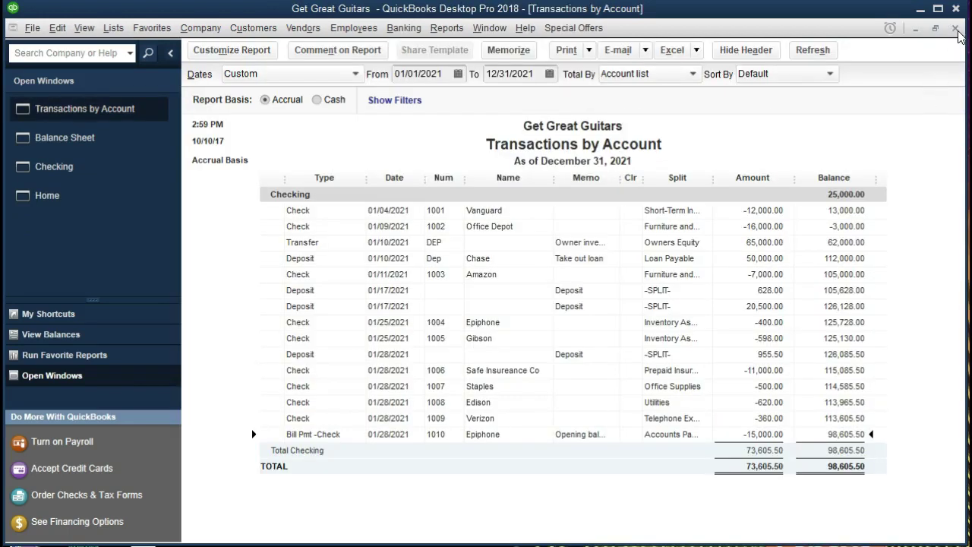
left_click(956, 29)
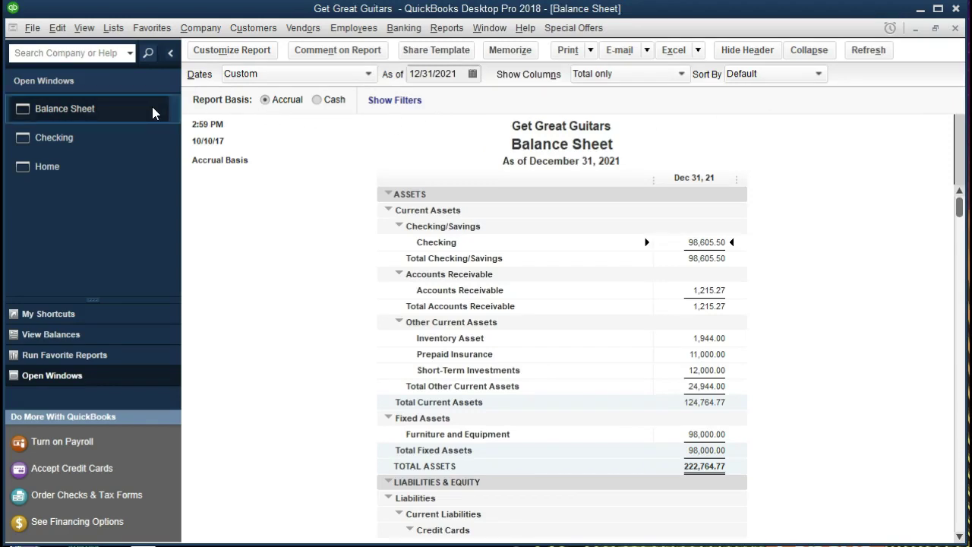
Review the balance sheet's liabilities and equity, and check the Accounts Payable balance in the Chart of Accounts
scroll(282, 307, "down", 3)
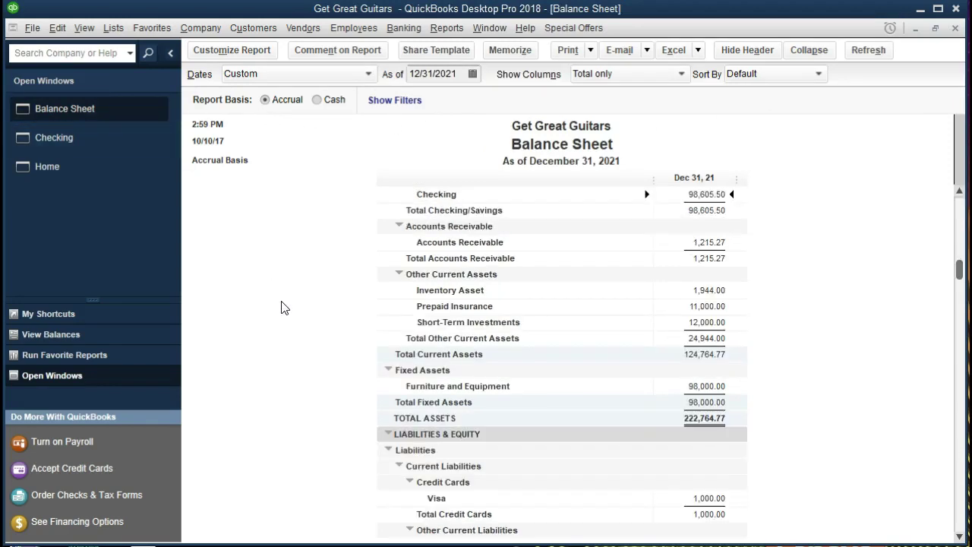
scroll(283, 307, "down", 1)
scroll(283, 306, "down", 1)
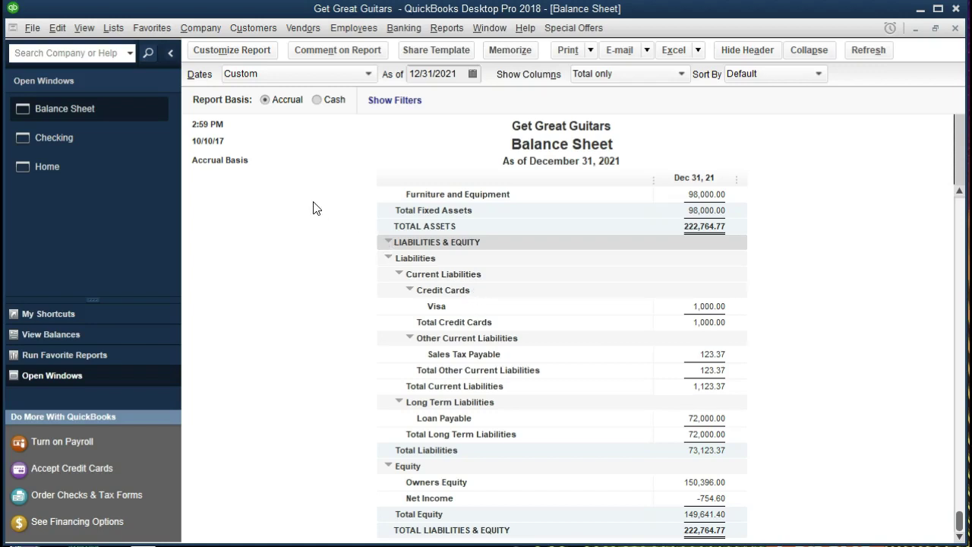
left_click(115, 28)
left_click(116, 27)
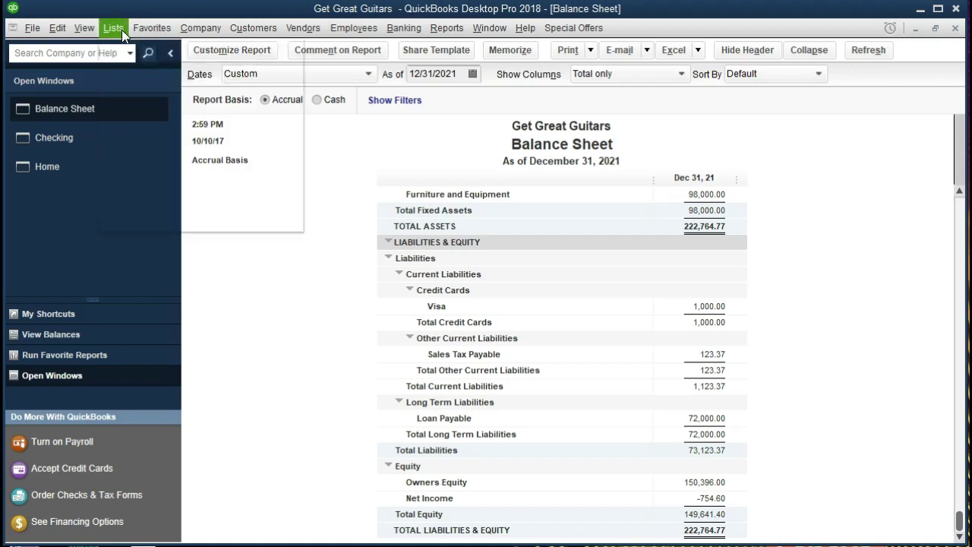
left_click(121, 30)
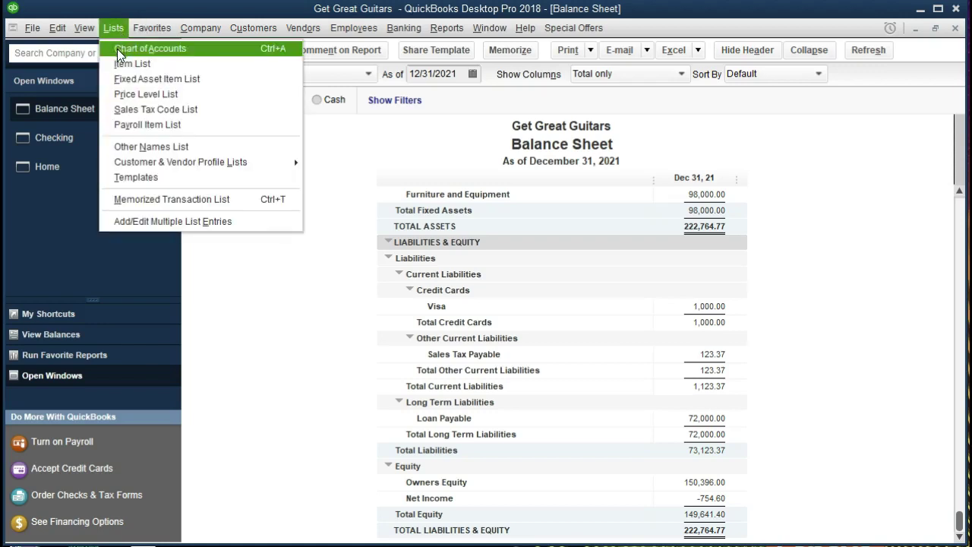
left_click(206, 51)
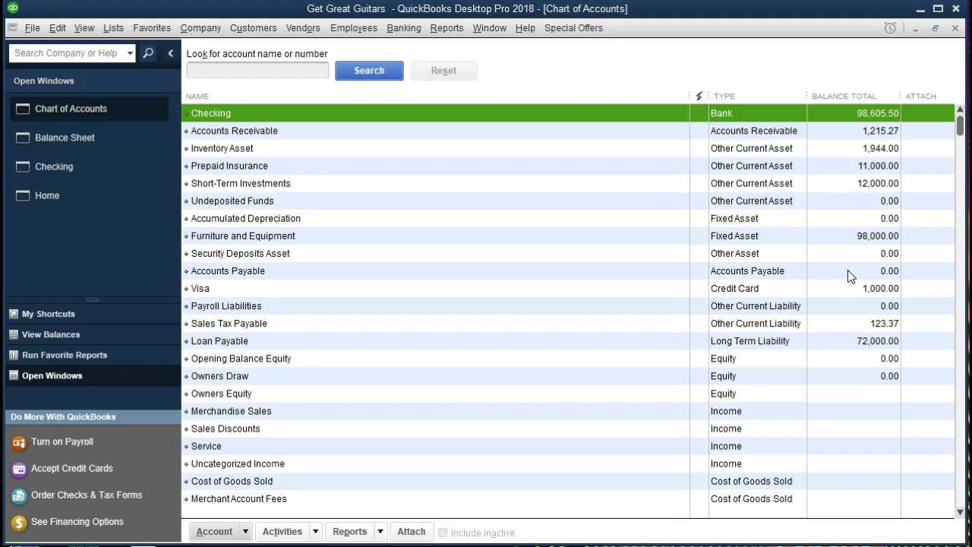
left_click(786, 307)
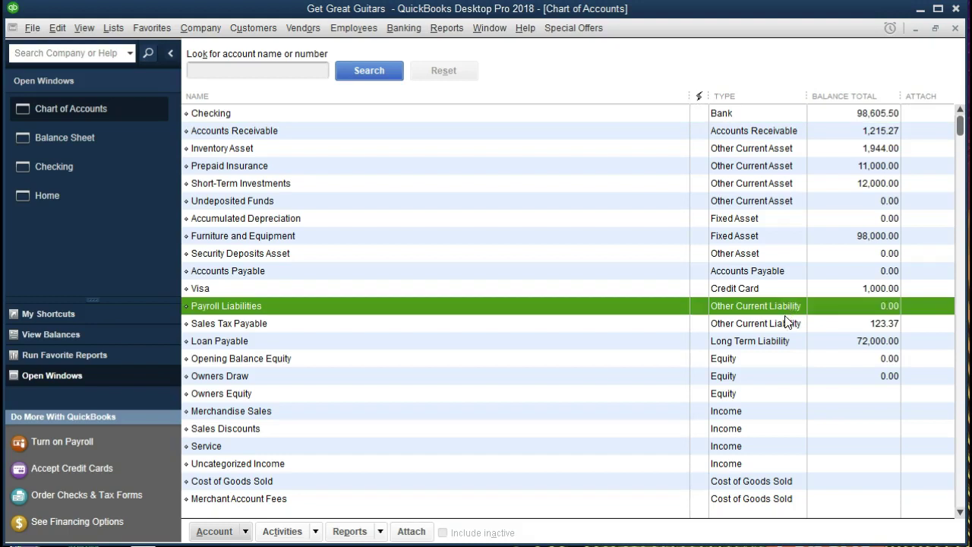
Review the bill and its payment in the Accounts Payable register, and return to the balance sheet
left_click(762, 273)
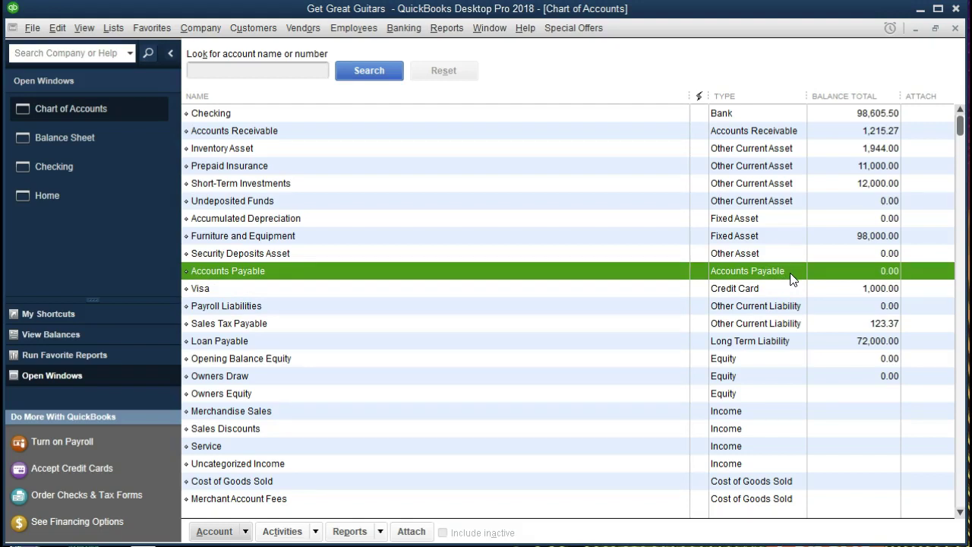
double_click(650, 276)
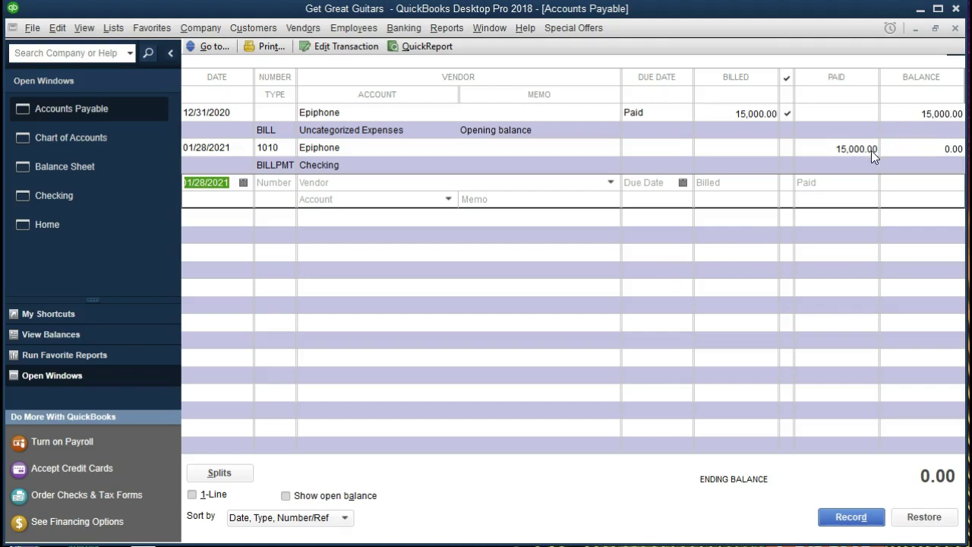
left_click(956, 28)
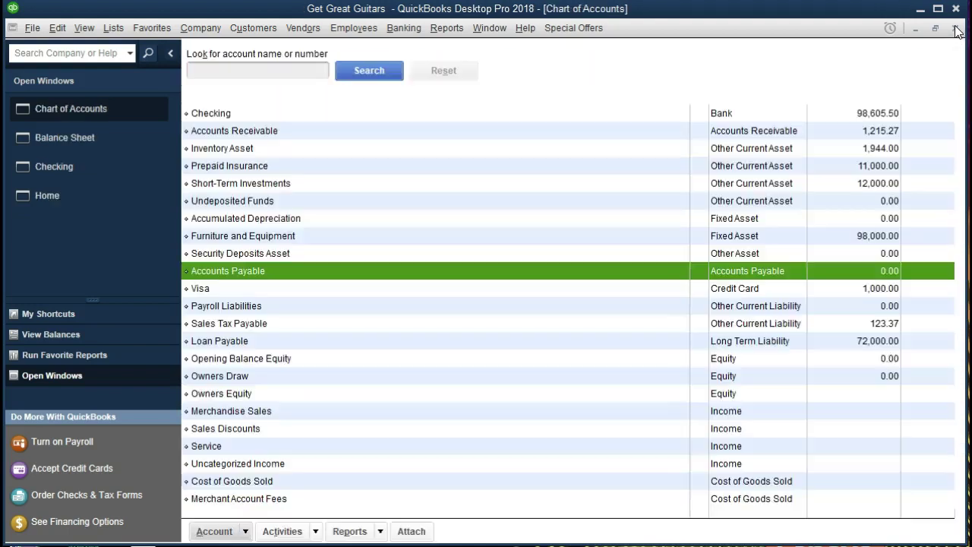
left_click(955, 28)
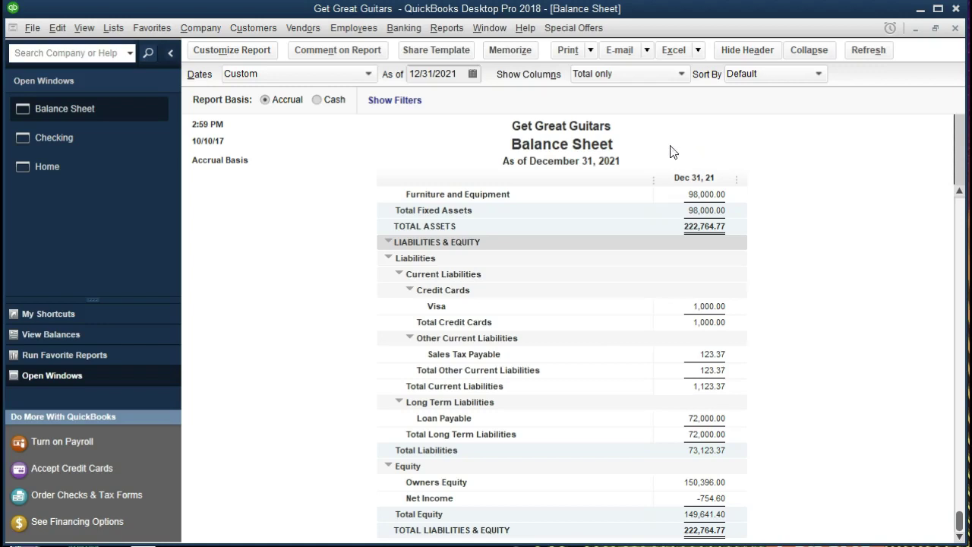
Open the Vendor Balance Detail report for all transactions
left_click(449, 27)
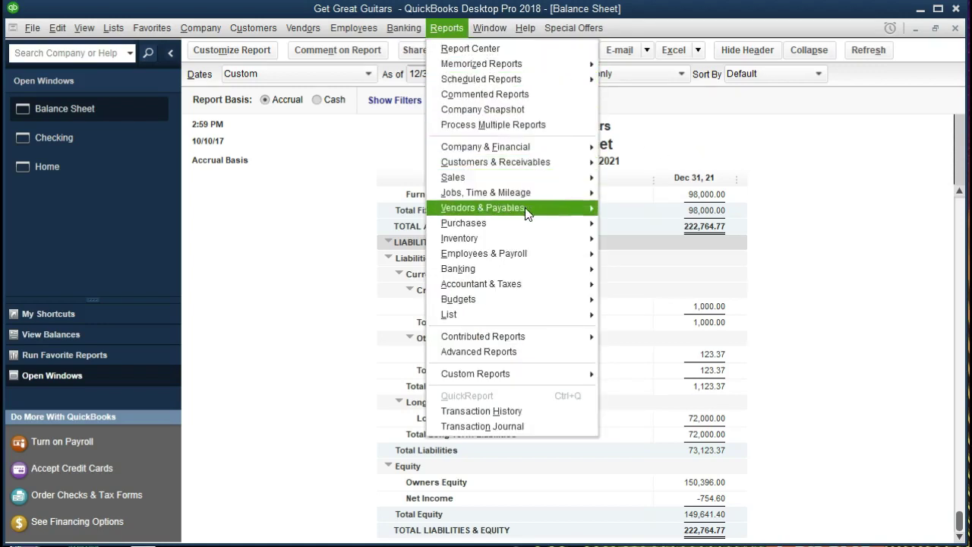
mouse_move(543, 217)
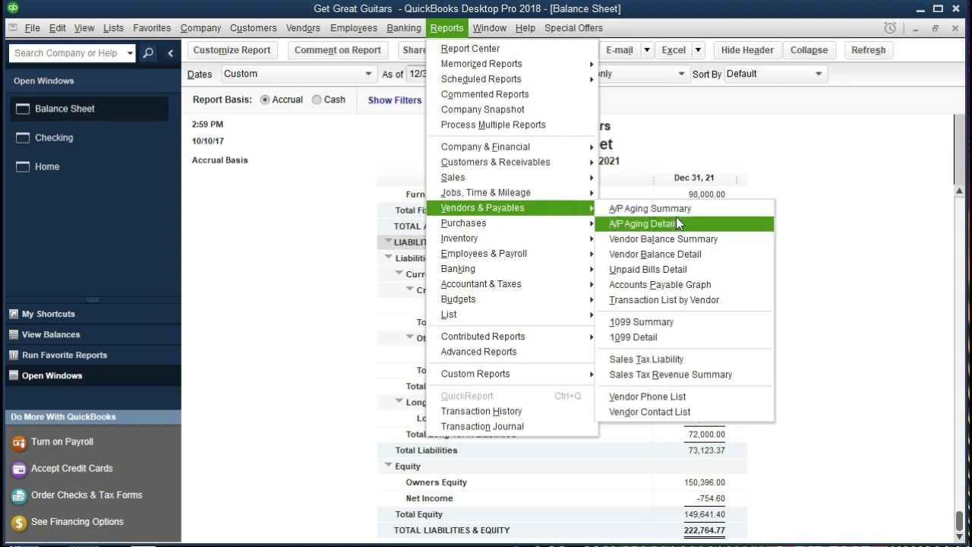
left_click(733, 265)
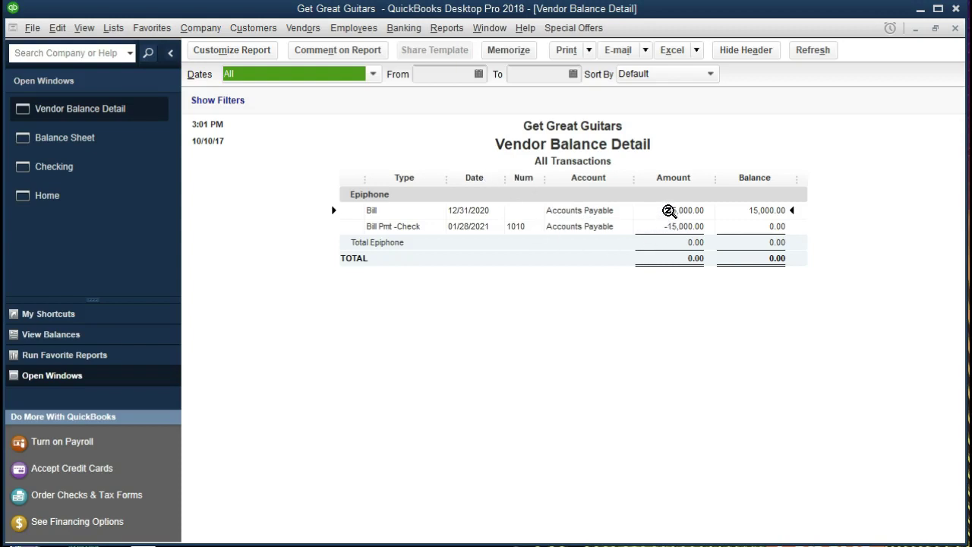
Trace the Epiphone bill payment in the vendor report to its check, and return to the home page
left_click(670, 211)
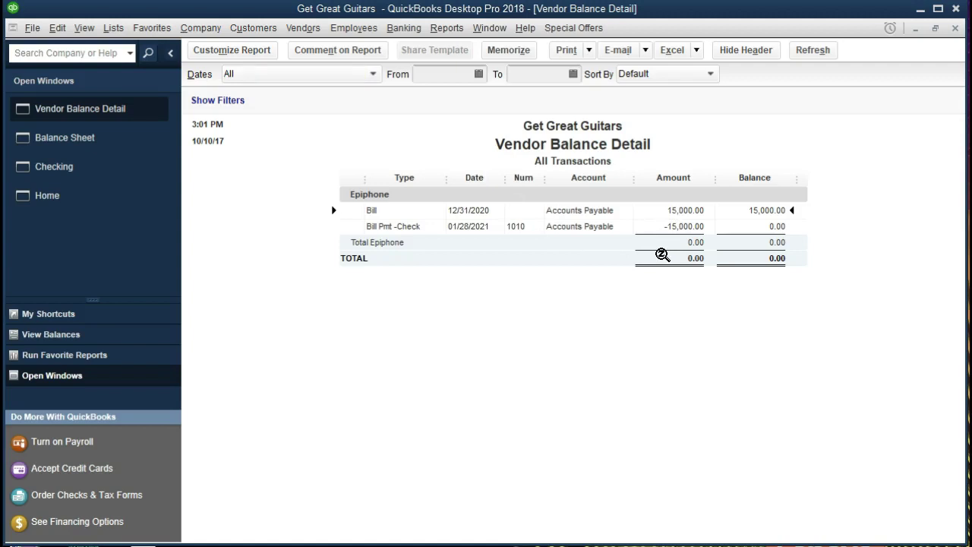
left_click(678, 227)
double_click(679, 225)
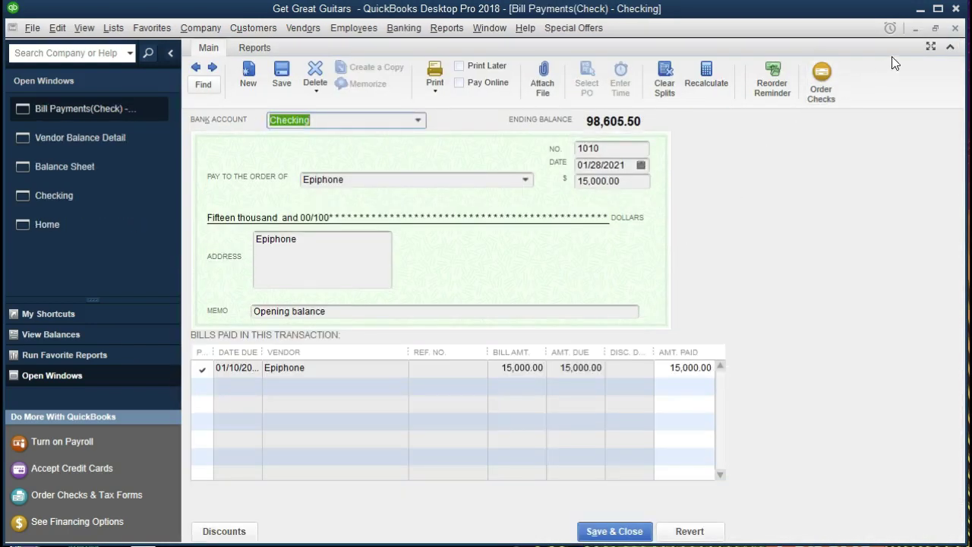
left_click(955, 28)
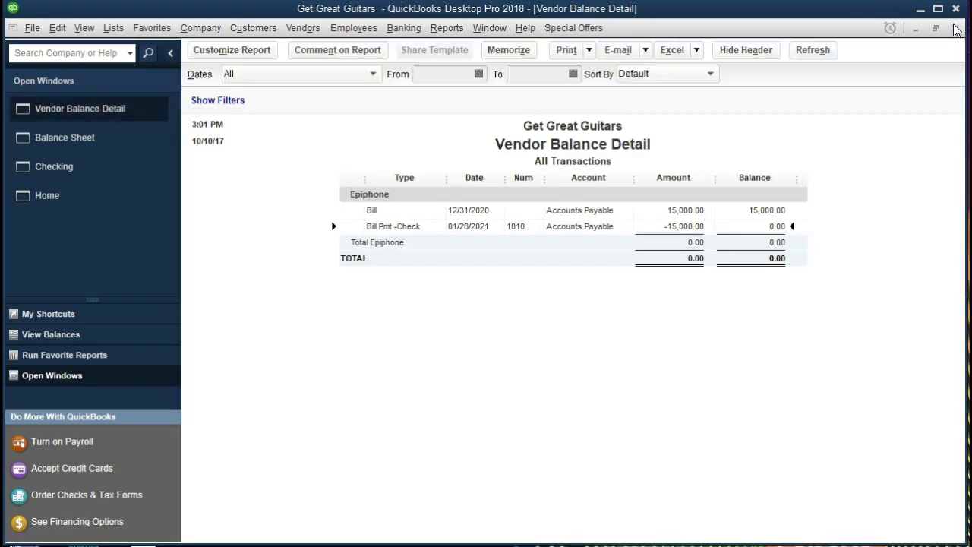
left_click(955, 28)
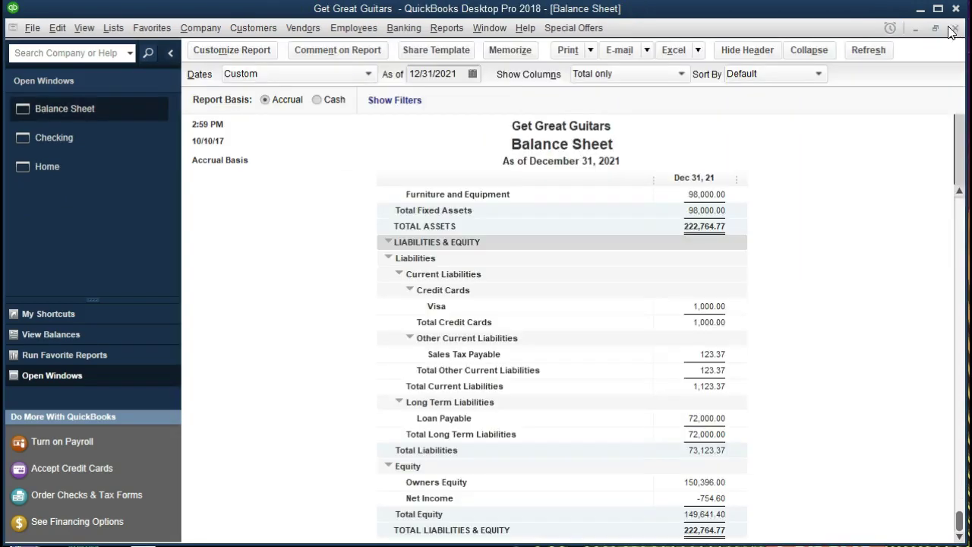
left_click(81, 172)
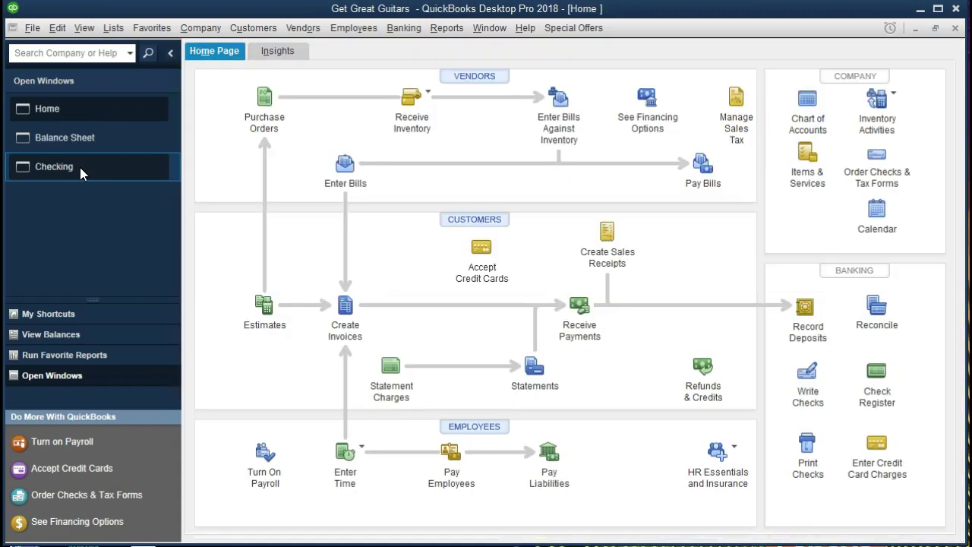